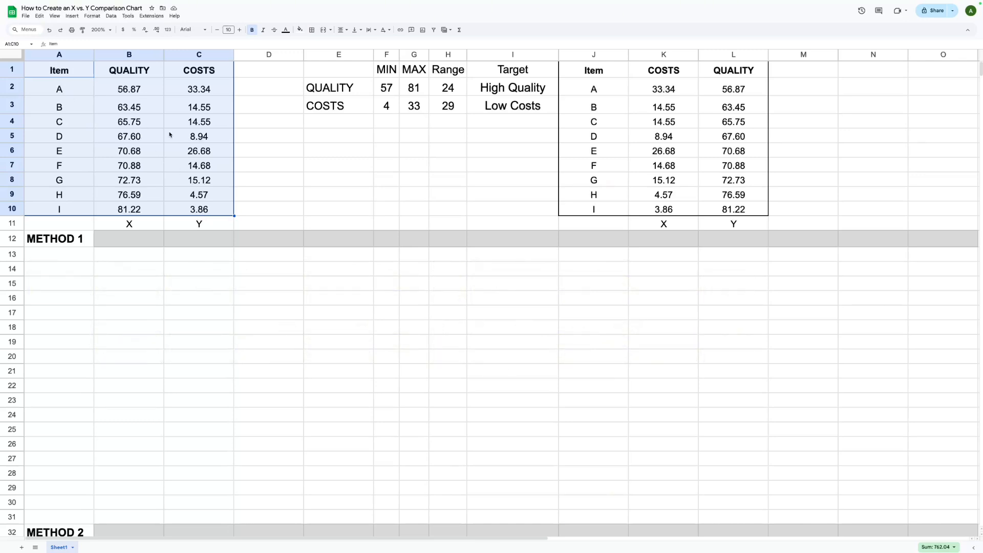
Try to chart the full Item, QUALITY and COSTS table (A1:C10) as a scatter chart under METHOD 1.
{"action": "left_click", "coordinate": [71, 16]}
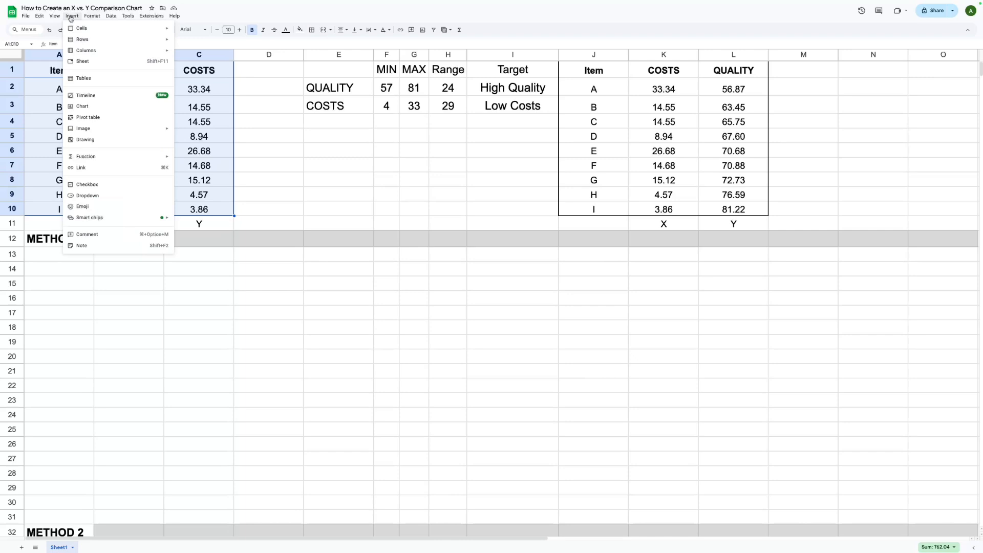
{"action": "left_click", "coordinate": [82, 106]}
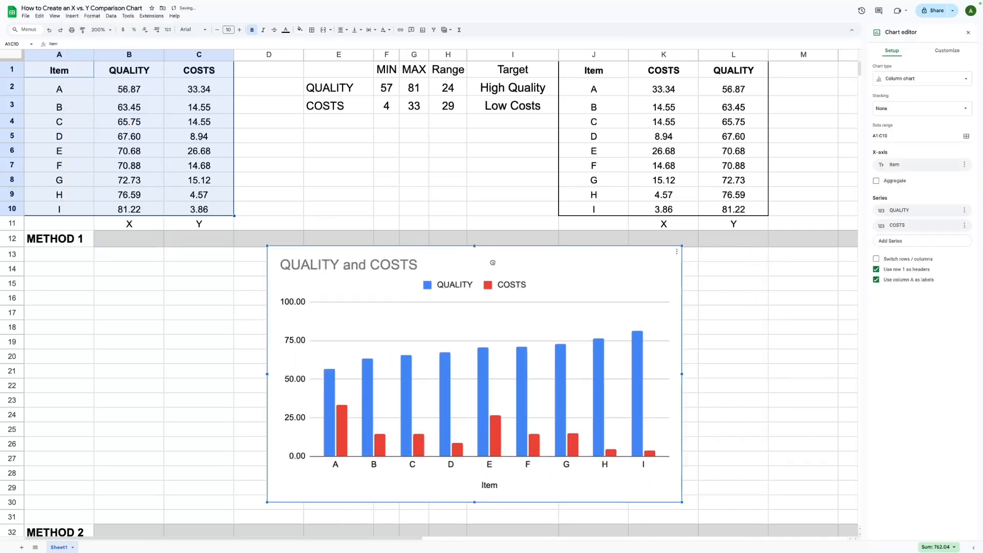
{"action": "left_click_drag", "start_coordinate": [492, 263], "coordinate": [328, 269]}
{"action": "left_click", "coordinate": [909, 78]}
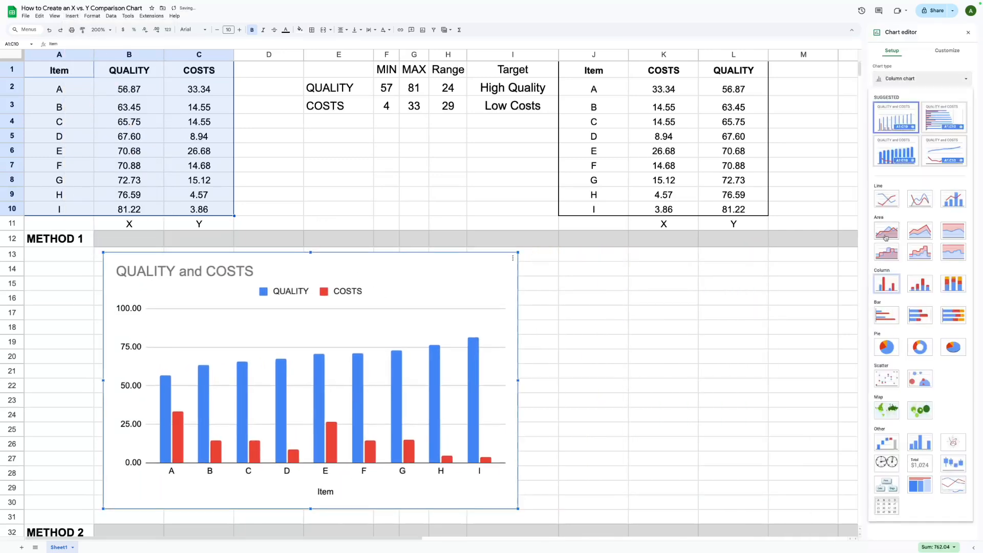
{"action": "left_click", "coordinate": [887, 380]}
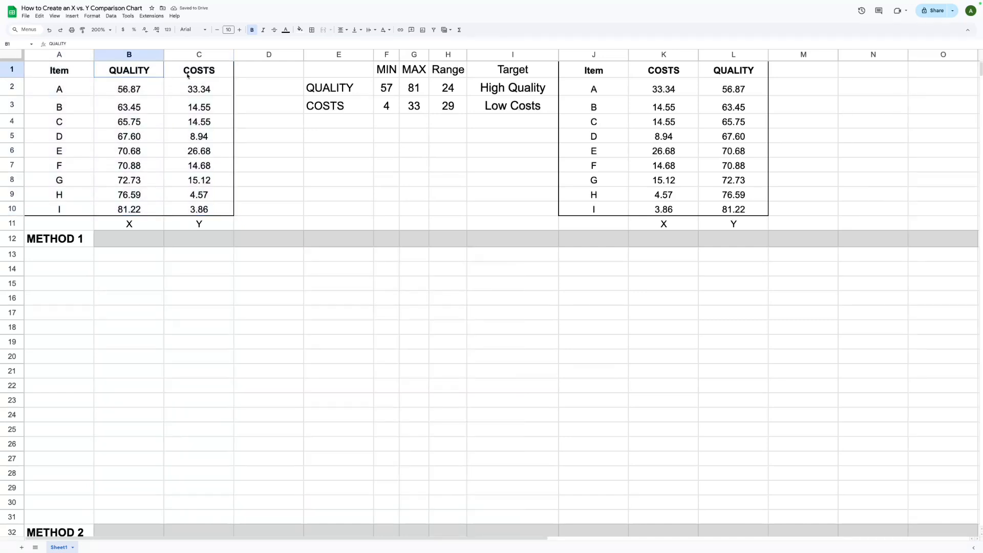
Insert a scatter chart from only the QUALITY and COSTS data in B1:C10 and place it under METHOD 1.
{"action": "left_click_drag", "start_coordinate": [129, 70], "coordinate": [208, 209]}
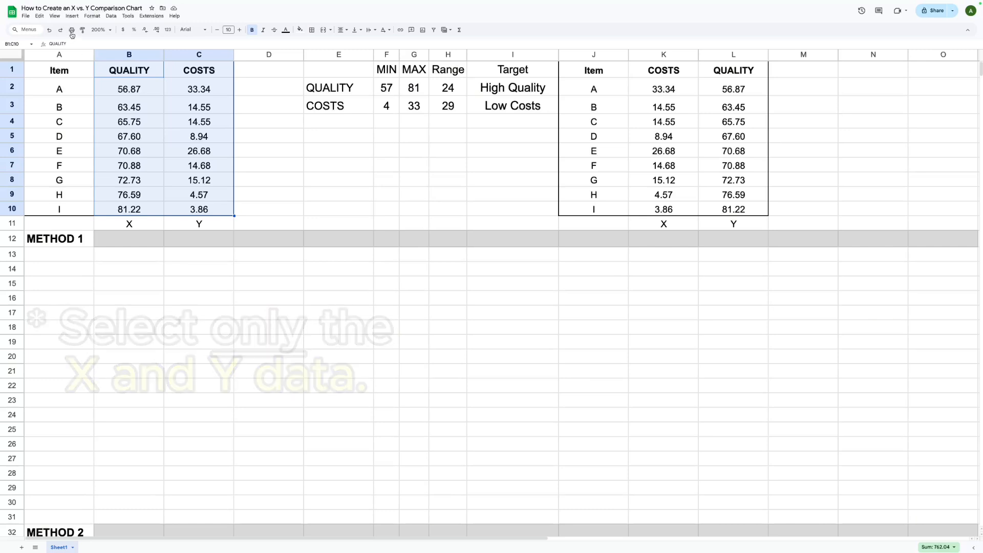
{"action": "left_click", "coordinate": [72, 16]}
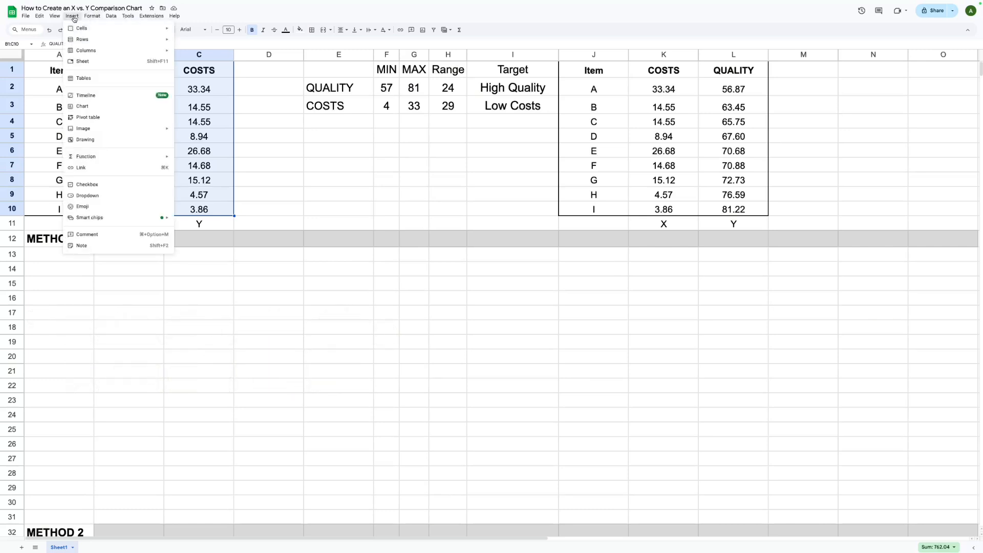
{"action": "left_click", "coordinate": [83, 106]}
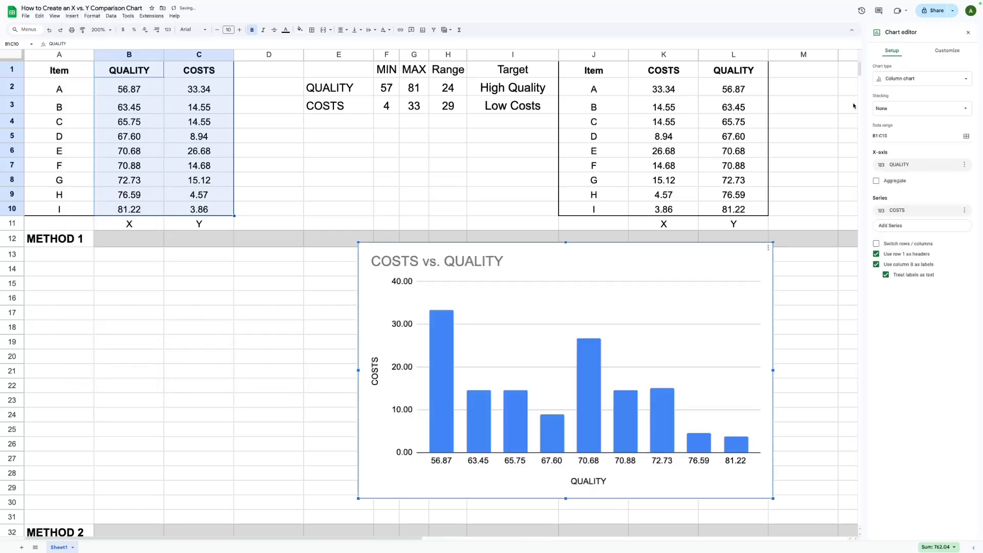
{"action": "left_click", "coordinate": [899, 78]}
{"action": "left_click", "coordinate": [890, 380]}
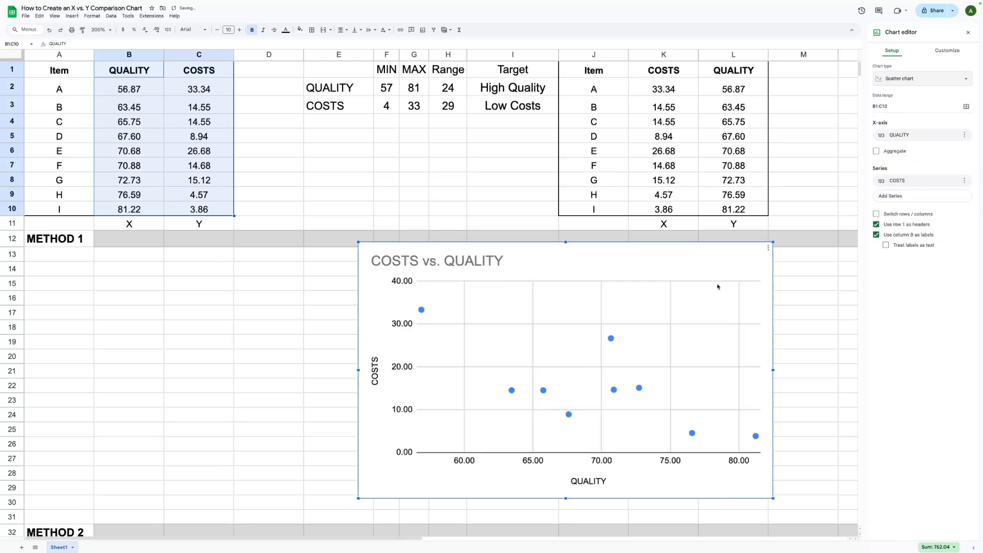
{"action": "left_click_drag", "start_coordinate": [686, 257], "coordinate": [383, 267]}
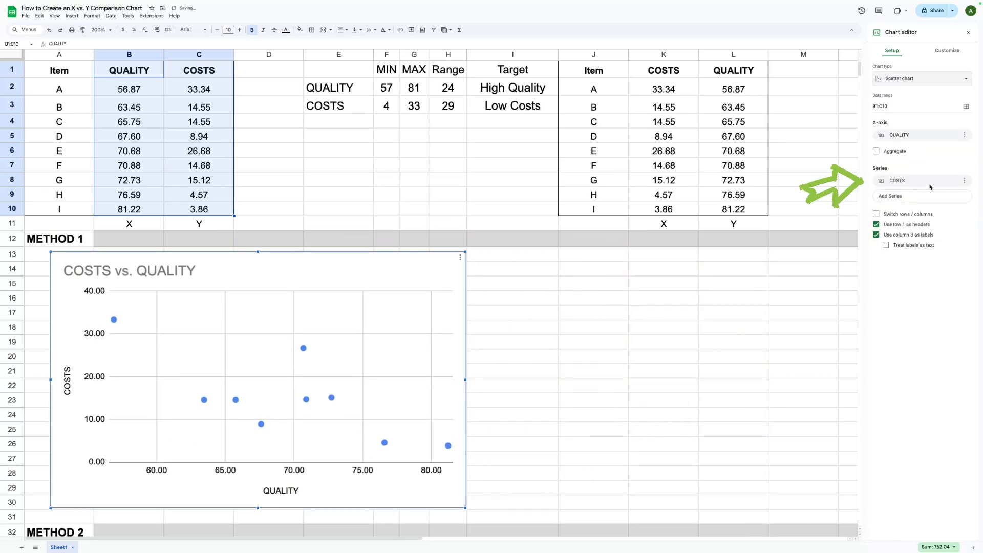
Label the COSTS series points with the item names in A1:A10 and align the chart with column A.
{"action": "left_click", "coordinate": [966, 181]}
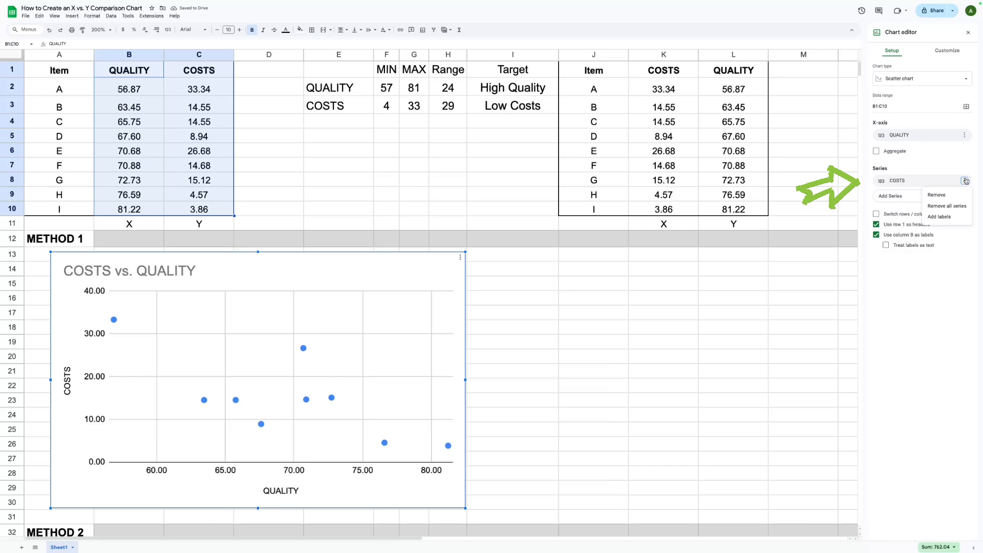
{"action": "left_click", "coordinate": [943, 219]}
{"action": "left_click", "coordinate": [940, 203]}
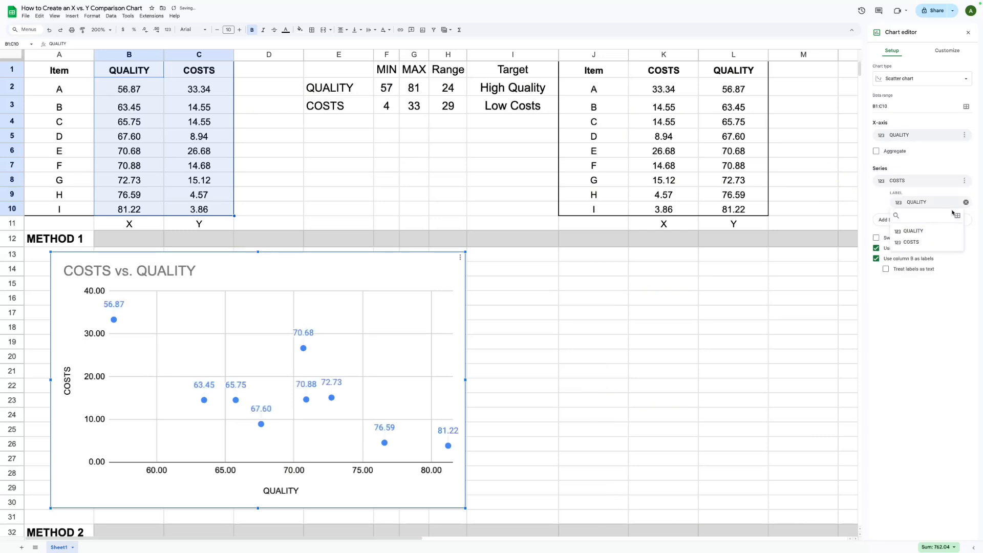
{"action": "left_click", "coordinate": [957, 215]}
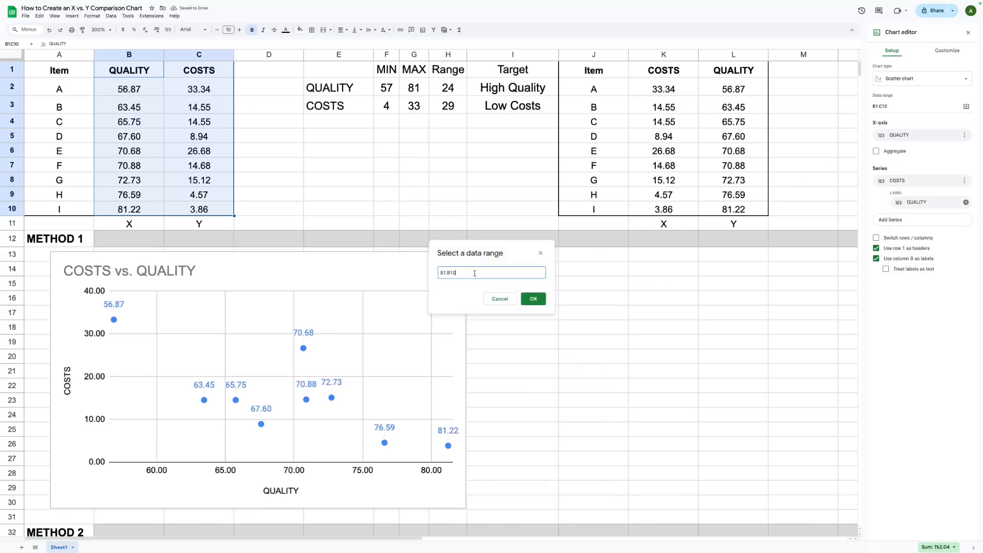
{"action": "left_click_drag", "start_coordinate": [60, 70], "coordinate": [79, 207]}
{"action": "left_click", "coordinate": [533, 298]}
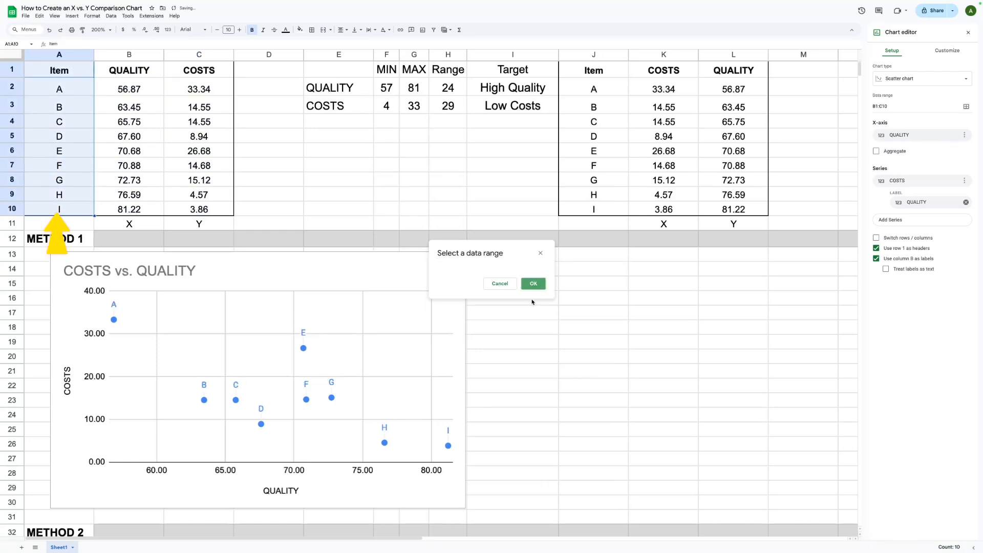
{"action": "left_click_drag", "start_coordinate": [364, 273], "coordinate": [329, 273]}
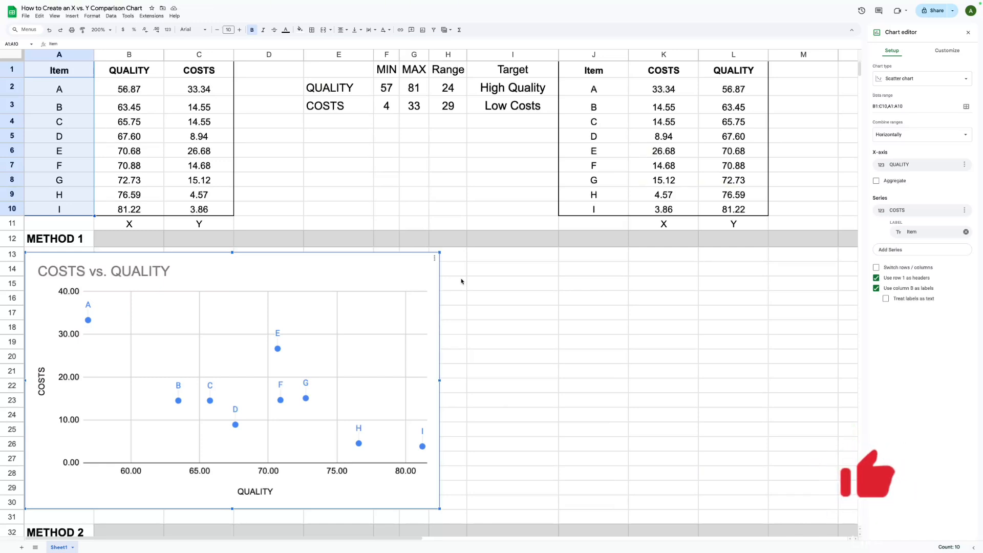
Insert a scatter chart from the swapped COSTS and QUALITY data in K1:L10 and place it beside the first chart.
{"action": "left_click_drag", "start_coordinate": [664, 70], "coordinate": [733, 209]}
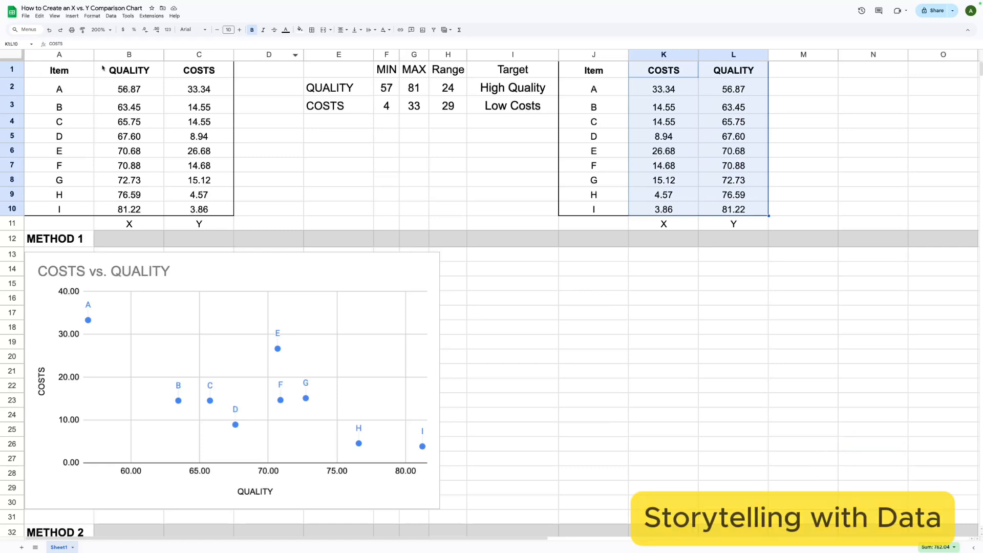
{"action": "left_click", "coordinate": [73, 16]}
{"action": "left_click", "coordinate": [81, 108]}
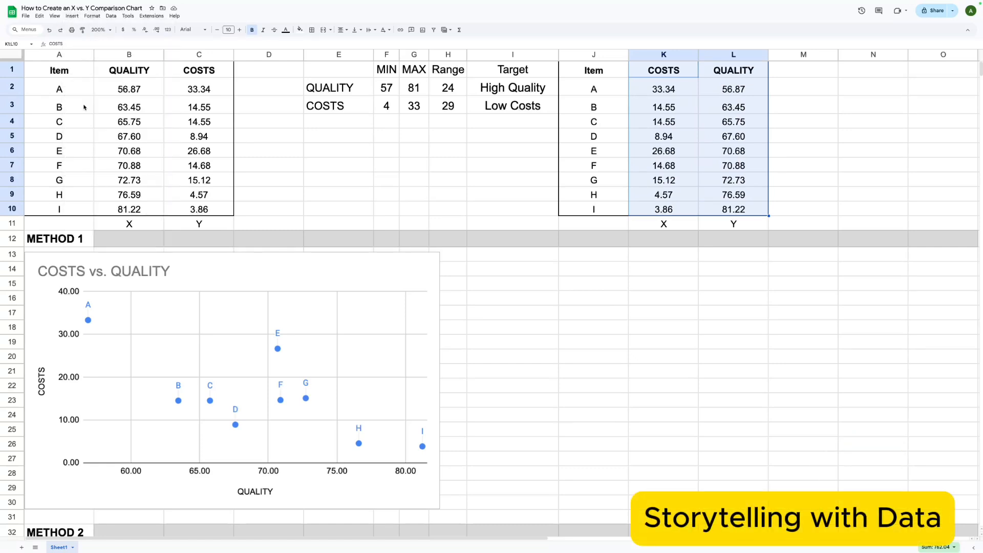
{"action": "left_click_drag", "start_coordinate": [559, 258], "coordinate": [636, 270]}
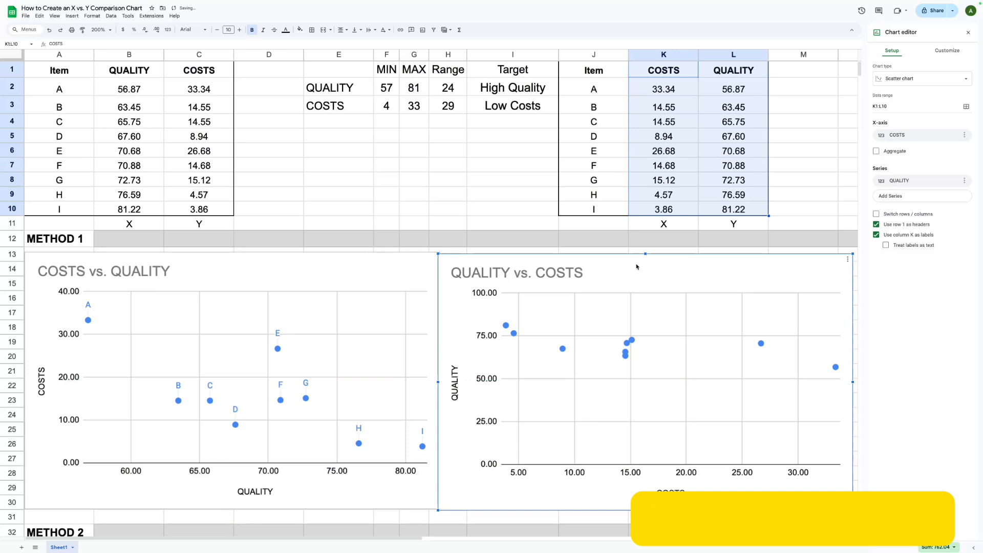
Label the QUALITY series points in the second chart with the item names in J1:J10.
{"action": "left_click", "coordinate": [964, 181]}
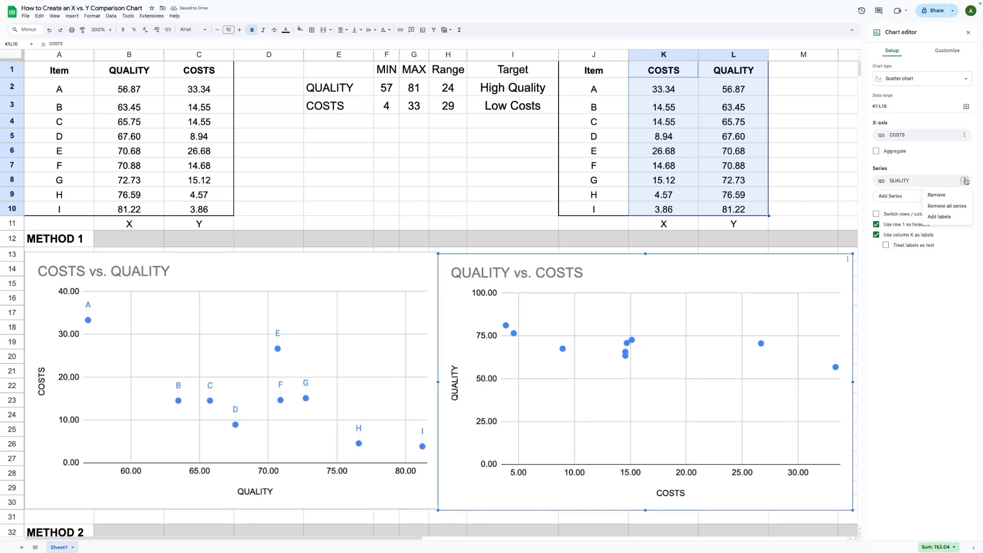
{"action": "left_click", "coordinate": [947, 207]}
{"action": "left_click", "coordinate": [947, 204]}
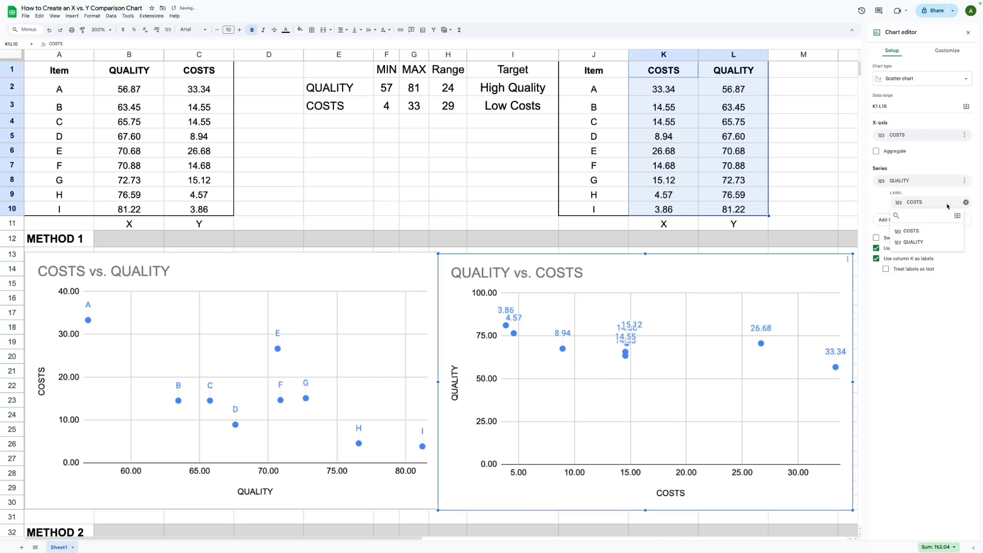
{"action": "left_click", "coordinate": [958, 215]}
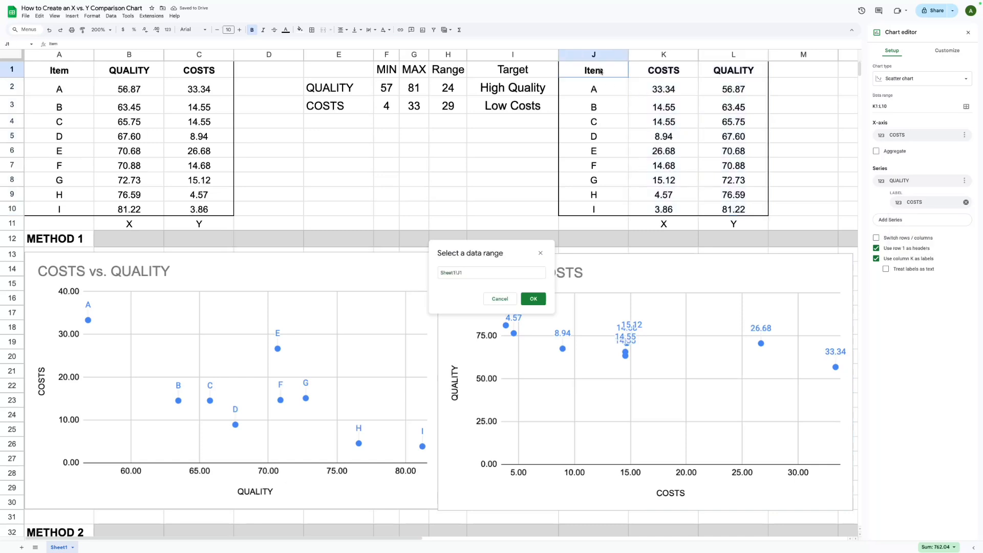
{"action": "left_click_drag", "start_coordinate": [593, 71], "coordinate": [594, 210]}
{"action": "left_click", "coordinate": [533, 299]}
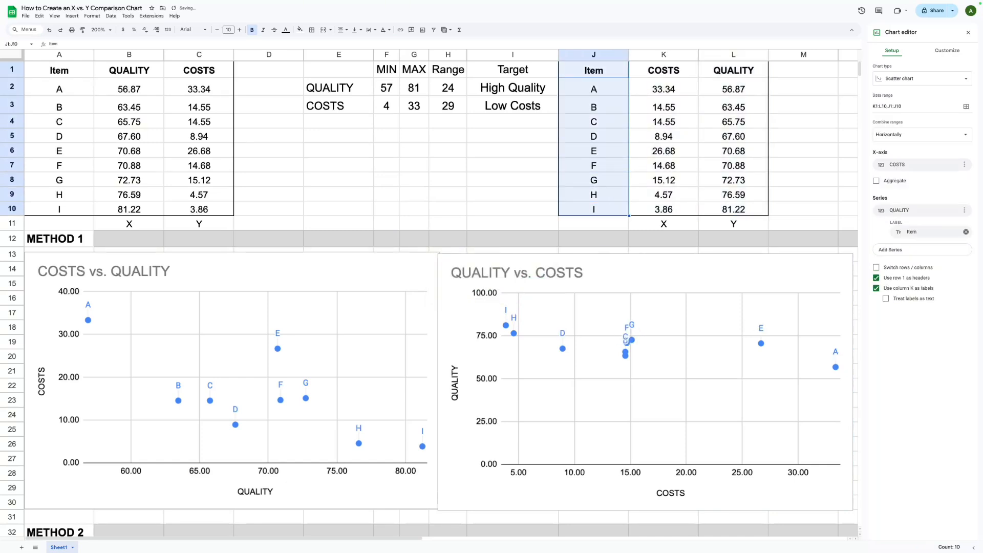
Reposition the QUALITY vs. COSTS chart beside the first chart and delete it.
{"action": "left_click", "coordinate": [533, 238]}
{"action": "left_click_drag", "start_coordinate": [532, 264], "coordinate": [543, 262]}
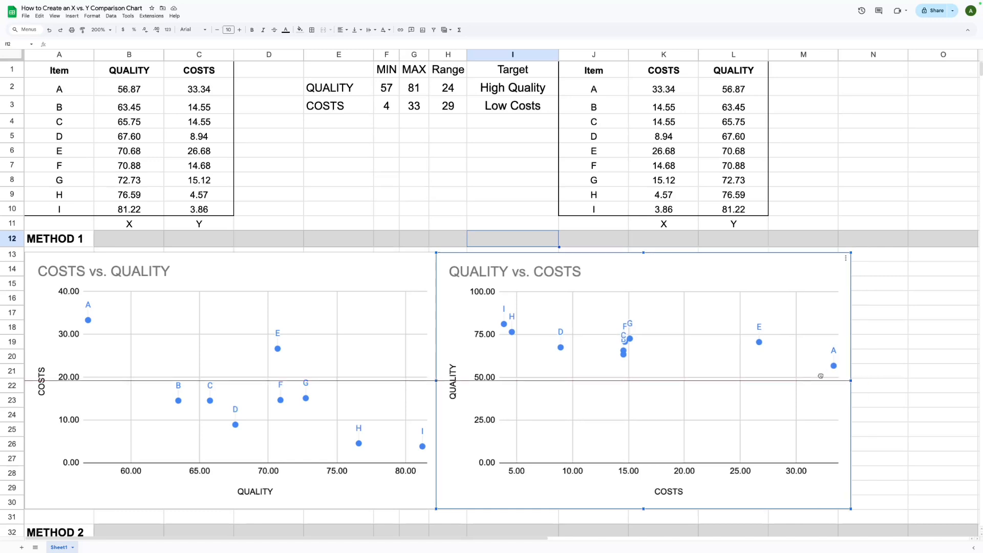
{"action": "left_click_drag", "start_coordinate": [863, 378], "coordinate": [741, 348]}
{"action": "mouse_move", "coordinate": [654, 259]}
{"action": "left_mouse_down"}
{"action": "mouse_move", "coordinate": [794, 285]}
{"action": "mouse_move", "coordinate": [780, 284]}
{"action": "left_mouse_up"}
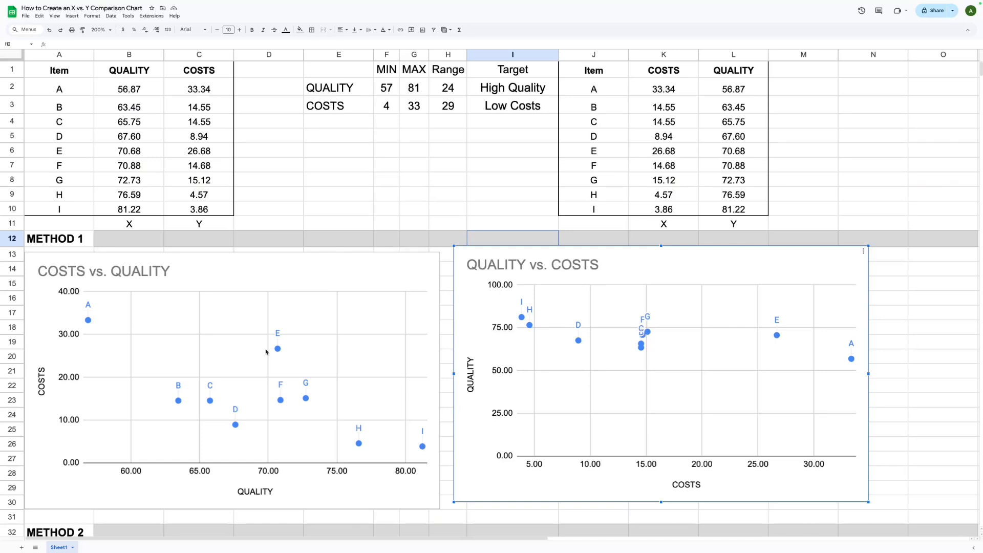
{"action": "left_click_drag", "start_coordinate": [615, 269], "coordinate": [613, 280]}
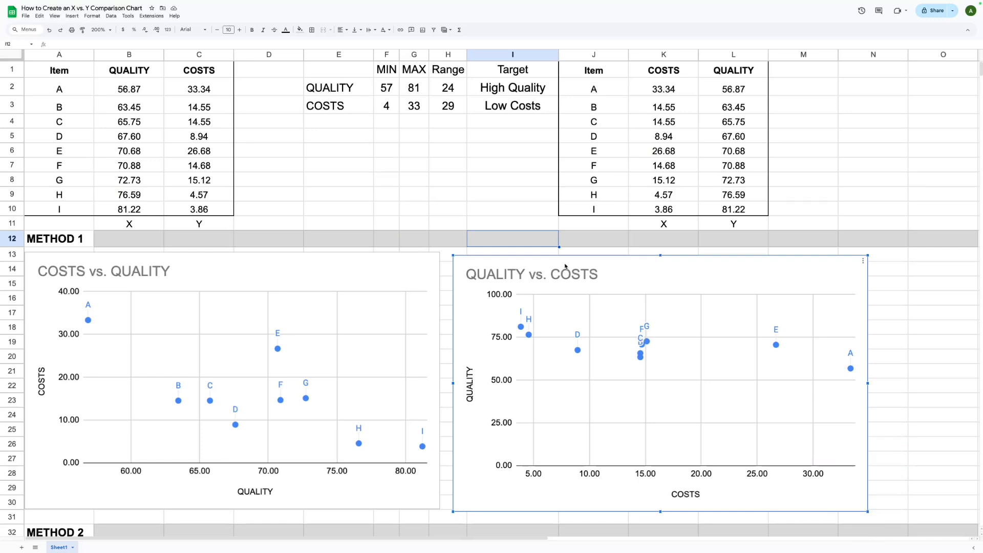
{"action": "key", "text": "Delete"}
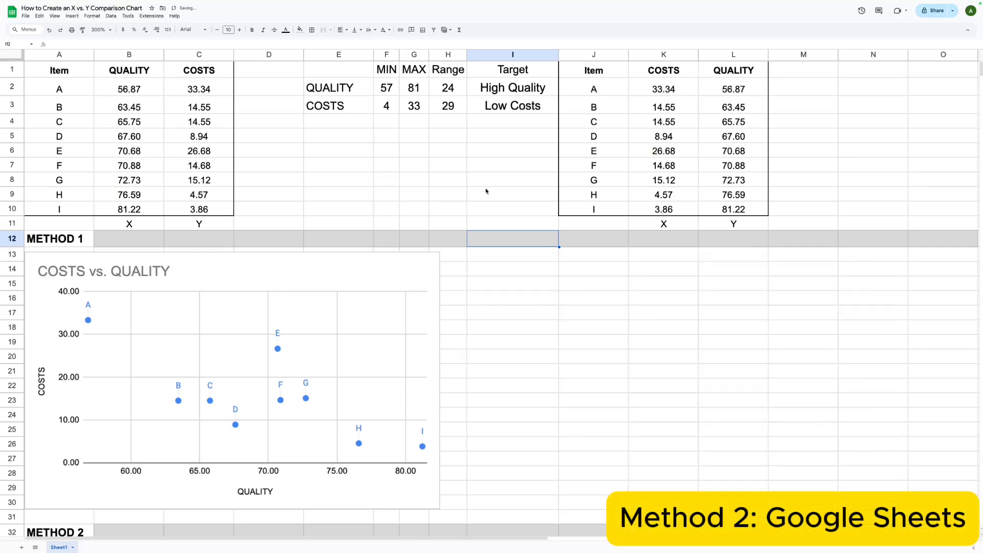
Insert a scatter chart from the full table A1:C10 and place it beside the COSTS vs. QUALITY chart.
{"action": "left_click_drag", "start_coordinate": [58, 70], "coordinate": [204, 211]}
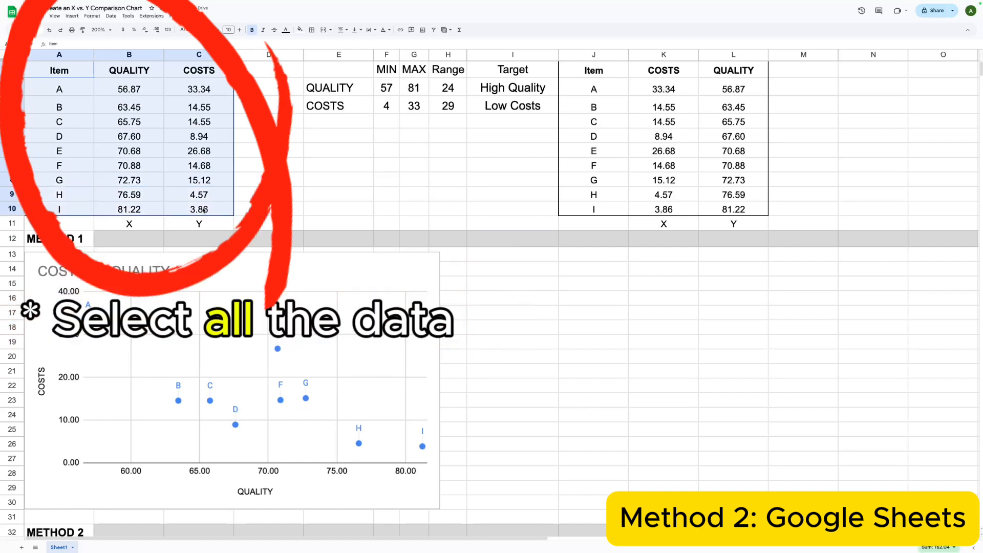
{"action": "left_click", "coordinate": [72, 16]}
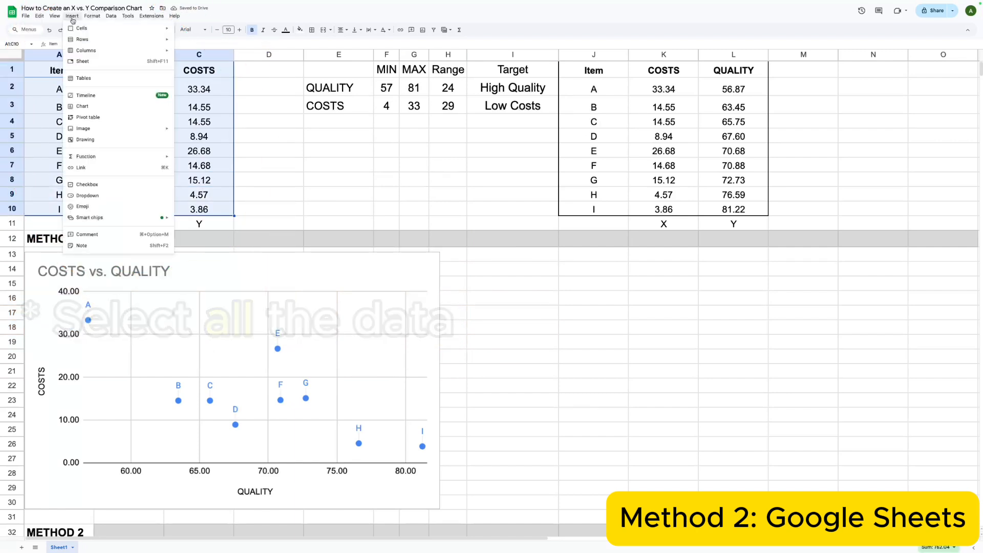
{"action": "left_click", "coordinate": [94, 106]}
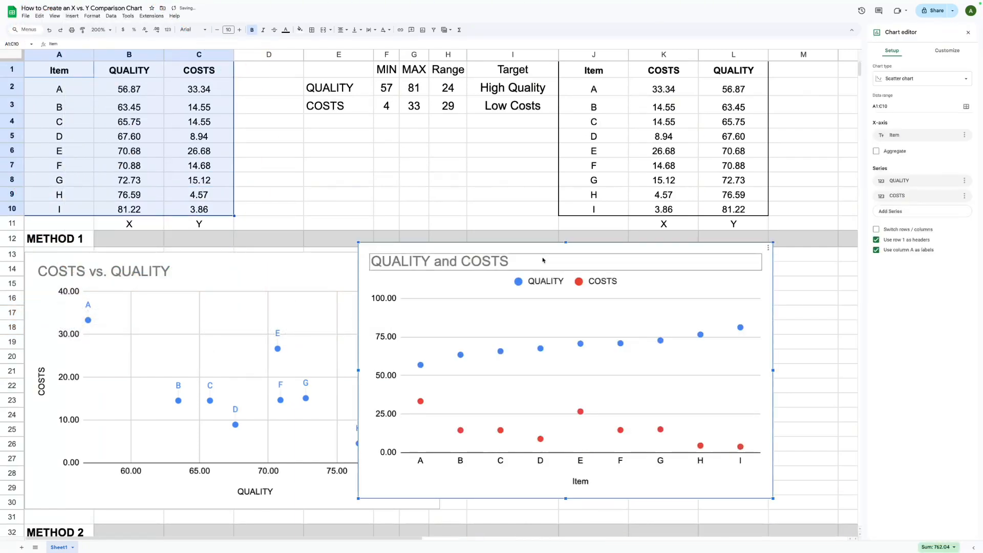
{"action": "left_click_drag", "start_coordinate": [539, 256], "coordinate": [622, 260]}
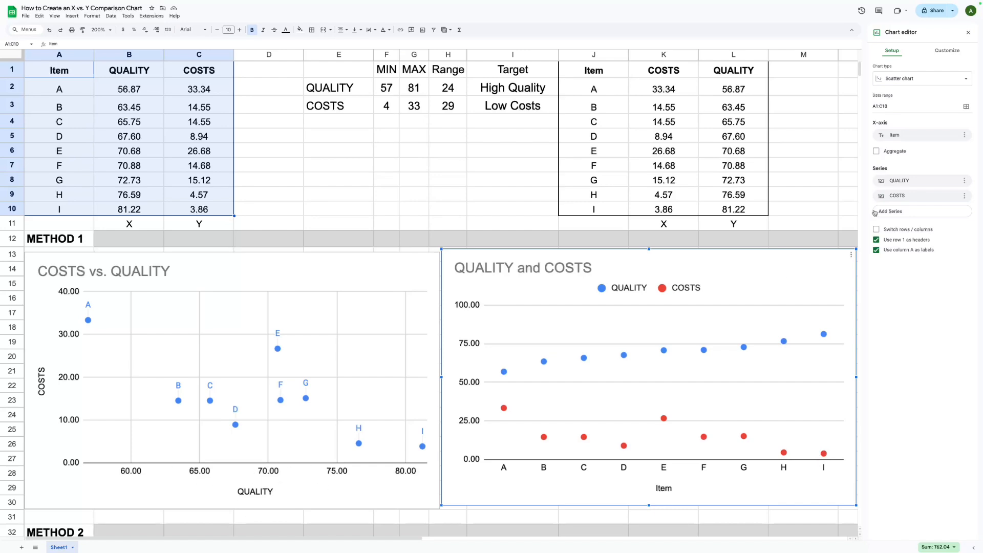
Reorder the new chart's series to COSTS first and QUALITY second, and add Item labels to the COSTS series.
{"action": "left_click", "coordinate": [890, 211]}
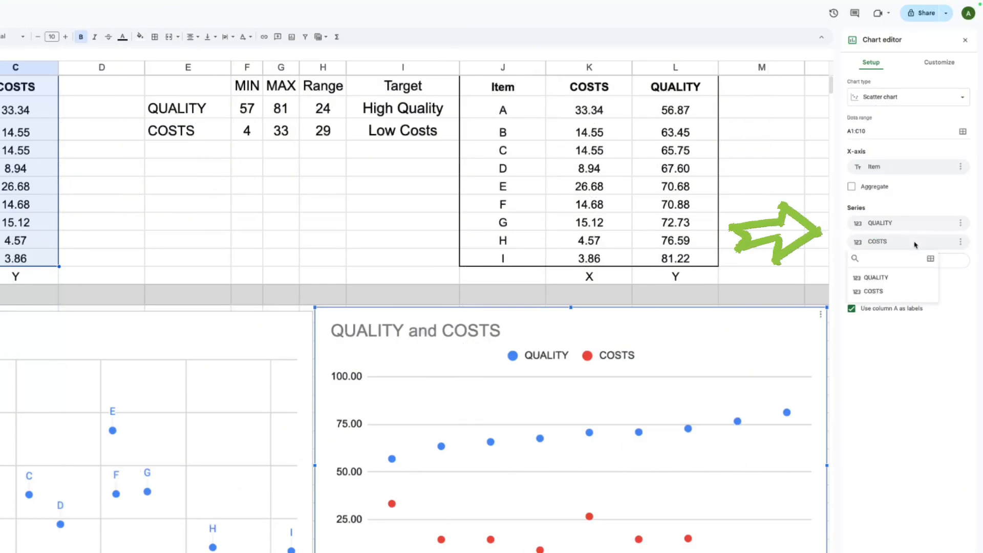
{"action": "left_click", "coordinate": [876, 277]}
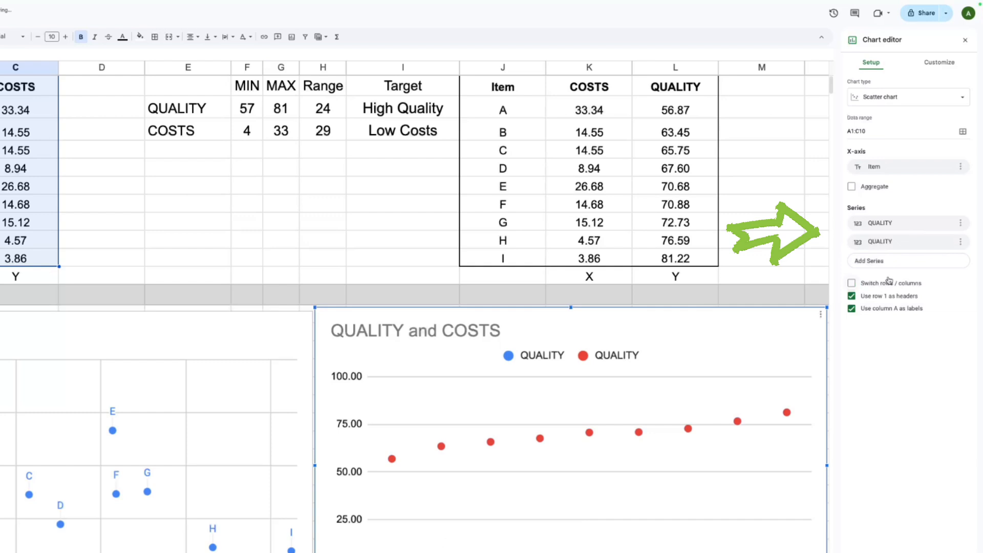
{"action": "left_click", "coordinate": [903, 224]}
{"action": "left_click", "coordinate": [873, 272]}
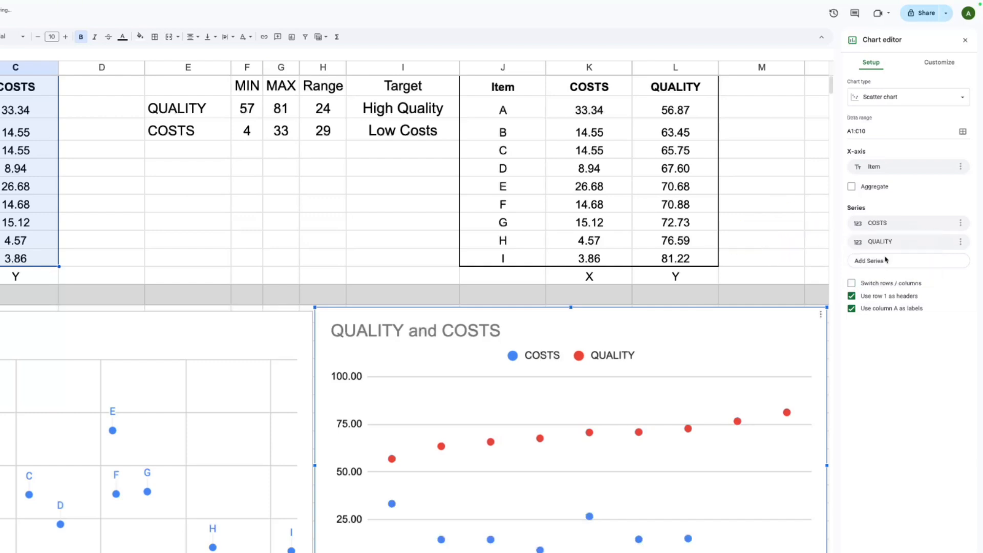
{"action": "left_click", "coordinate": [960, 224]}
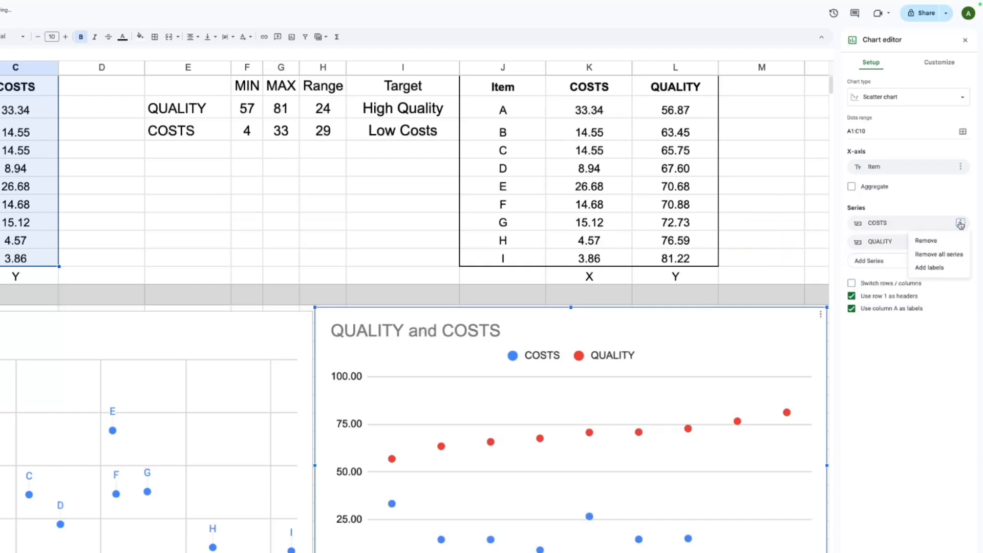
{"action": "left_click", "coordinate": [929, 268]}
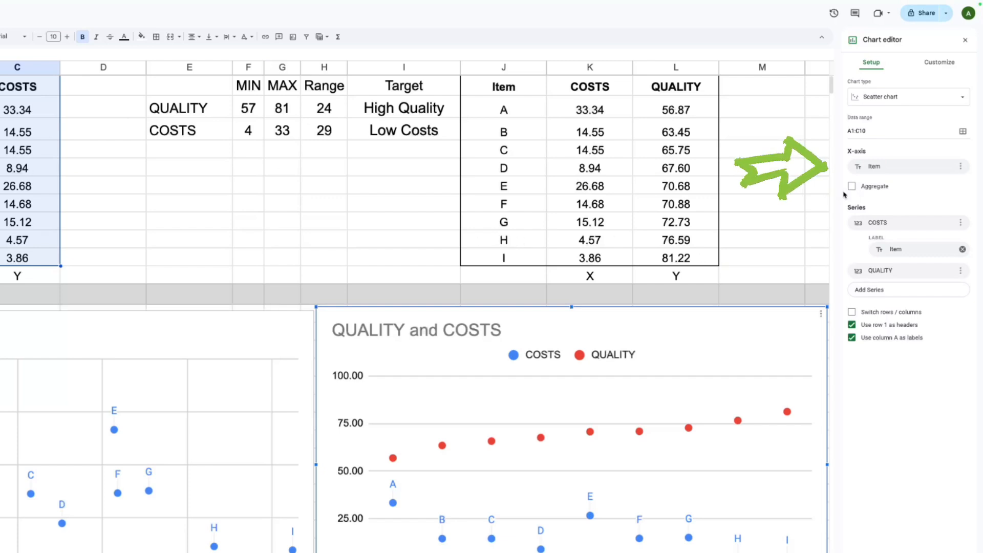
Set the new chart's X-axis to QUALITY and remove its QUALITY series, leaving only the labelled COSTS series.
{"action": "left_click", "coordinate": [887, 168]}
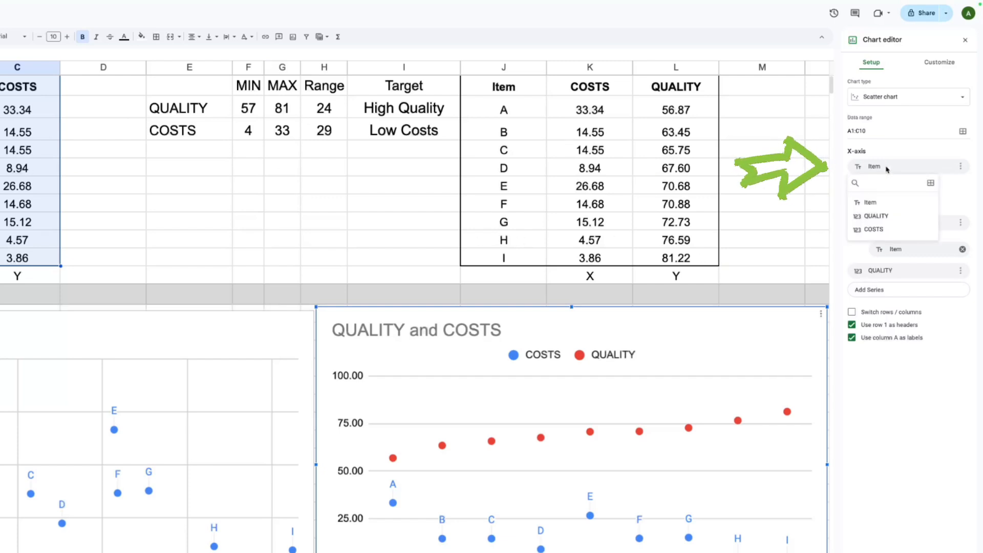
{"action": "left_click", "coordinate": [877, 216]}
{"action": "left_click", "coordinate": [961, 271]}
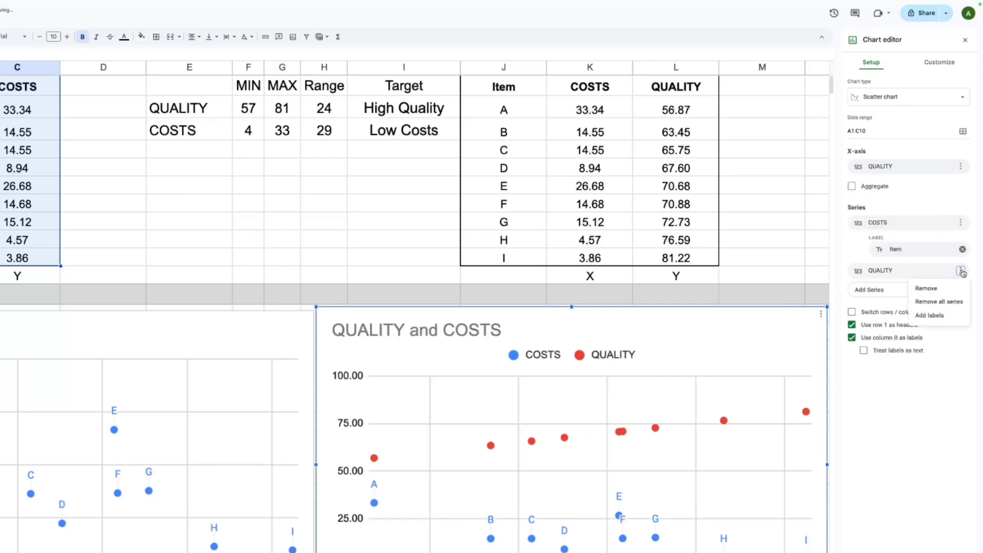
{"action": "left_click", "coordinate": [925, 288]}
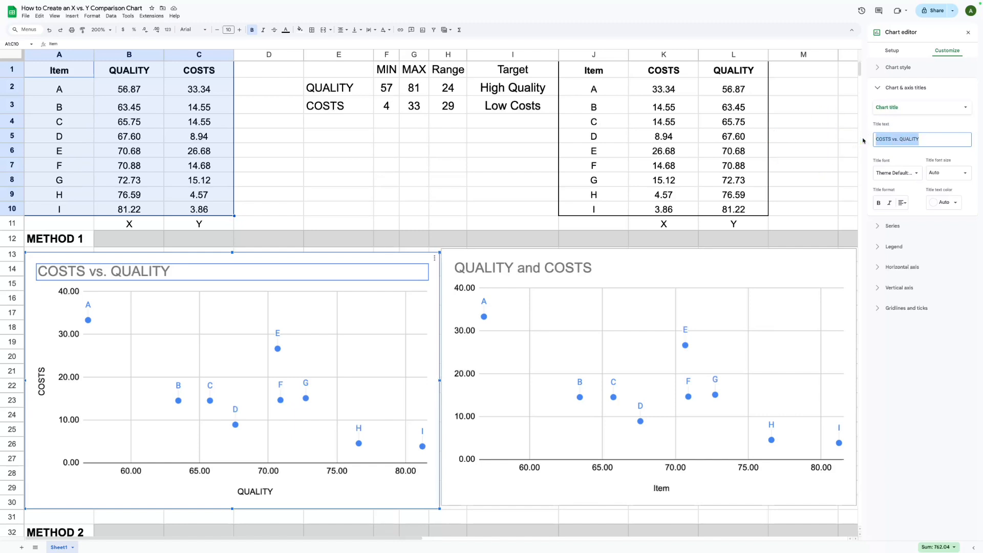
Change the title of the QUALITY and COSTS chart to "COSTS vs. QUALITY".
{"action": "left_click", "coordinate": [661, 264]}
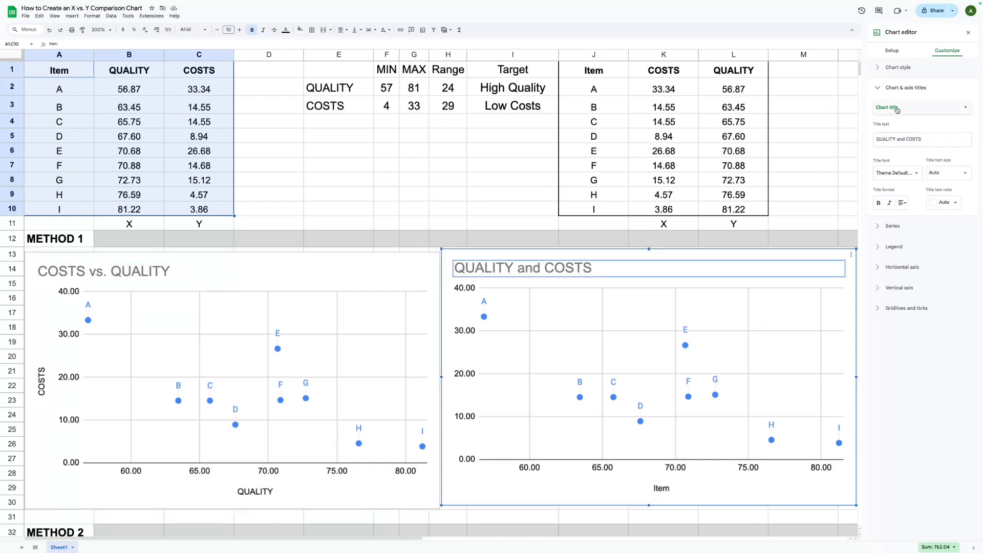
{"action": "left_click_drag", "start_coordinate": [928, 139], "coordinate": [864, 141]}
{"action": "type", "text": "COSTS vs. QUALITY"}
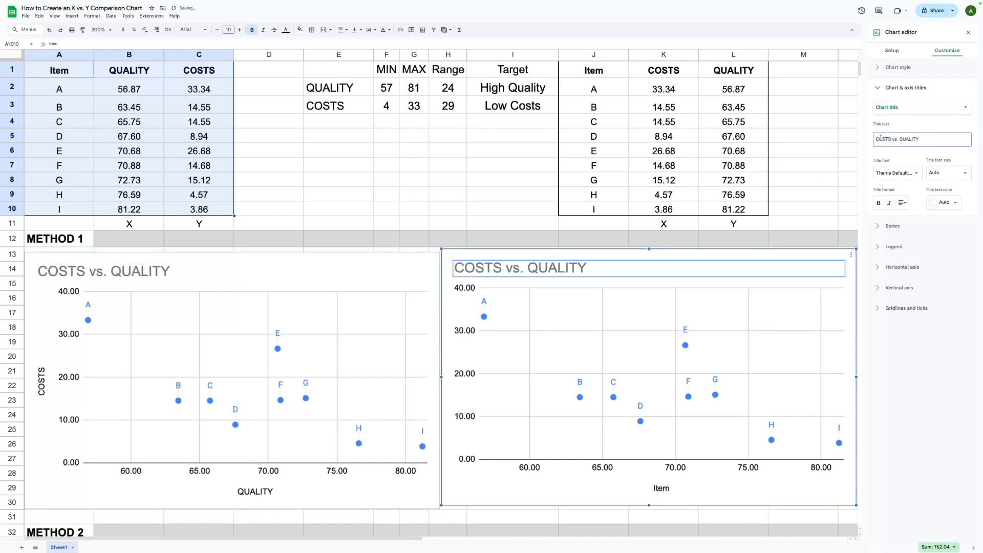
Set the second chart's horizontal axis title to QUALITY.
{"action": "left_click", "coordinate": [895, 112]}
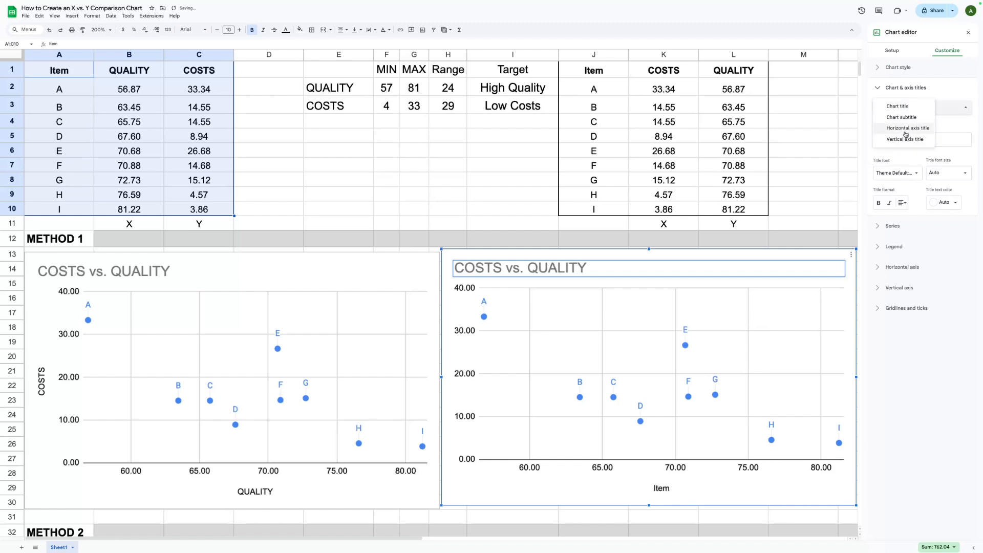
{"action": "left_click", "coordinate": [900, 126]}
{"action": "left_click_drag", "start_coordinate": [900, 134], "coordinate": [875, 137]}
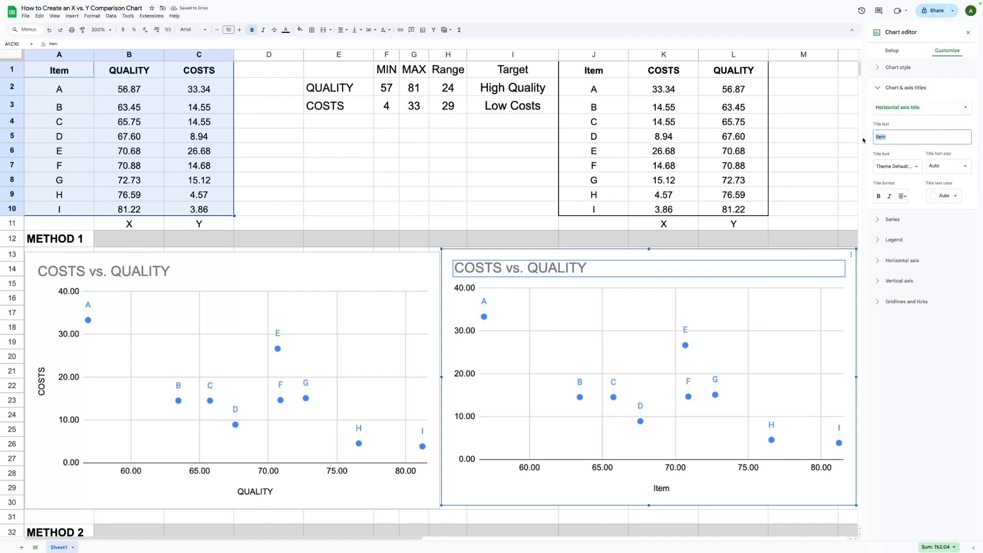
{"action": "key", "text": "BackSpace"}
{"action": "type", "text": "QUALITY"}
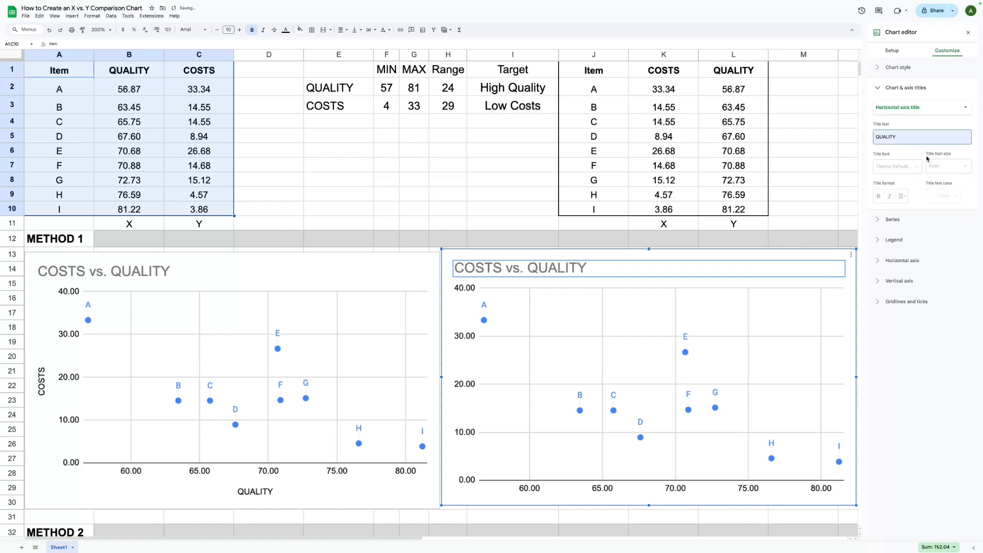
Set the second chart's vertical axis title to COSTS, and close the chart's editor.
{"action": "left_click", "coordinate": [916, 107]}
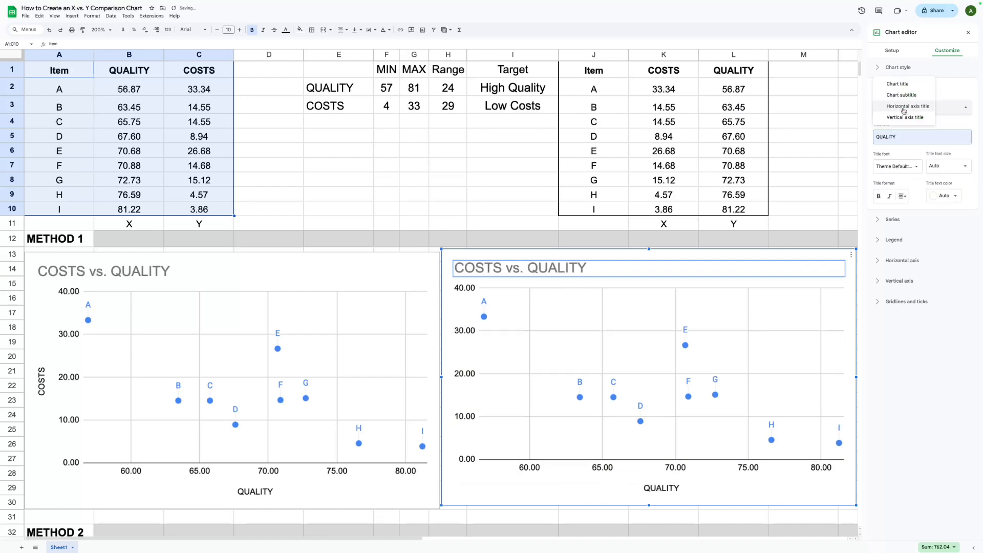
{"action": "left_click", "coordinate": [905, 117]}
{"action": "left_click", "coordinate": [911, 136]}
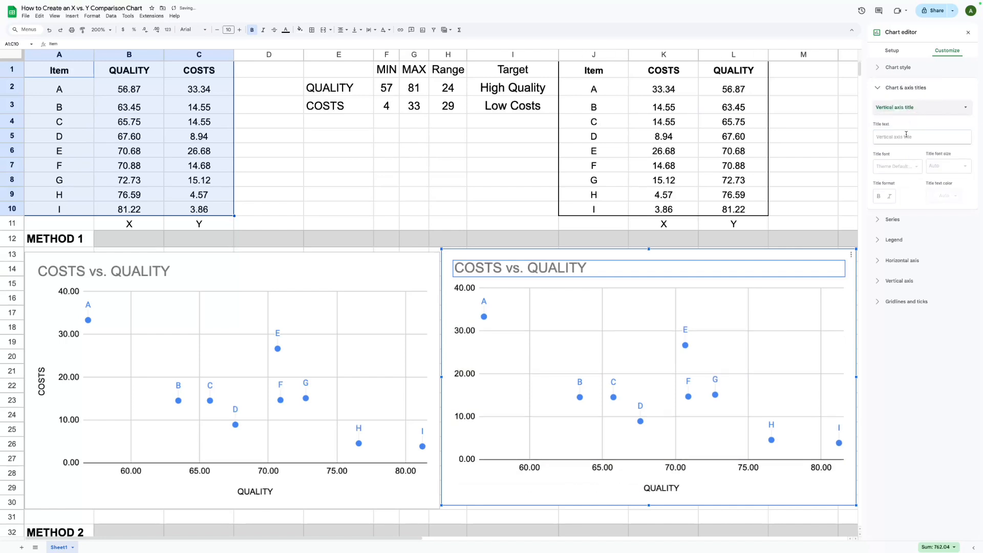
{"action": "type", "text": "COSTS"}
{"action": "left_click", "coordinate": [924, 157]}
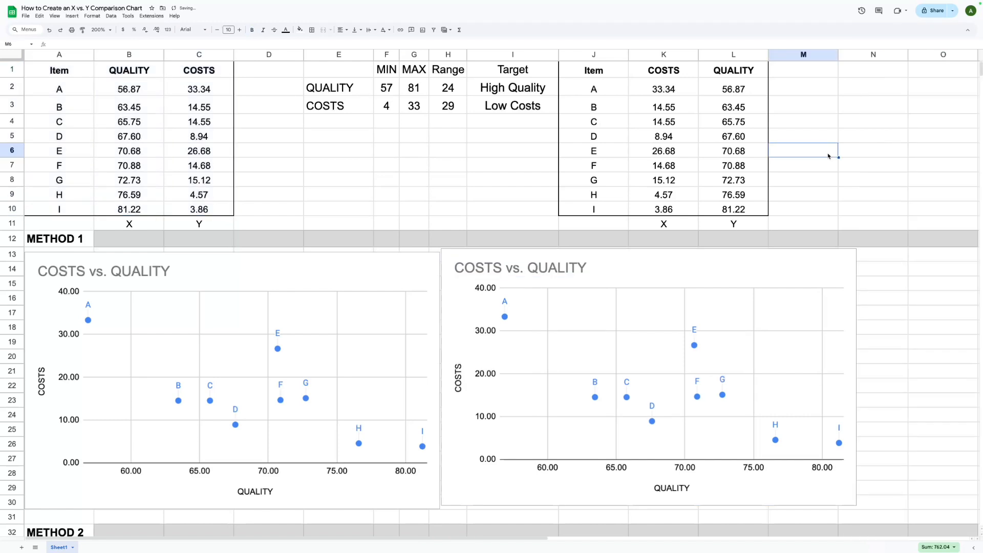
{"action": "left_click", "coordinate": [830, 154]}
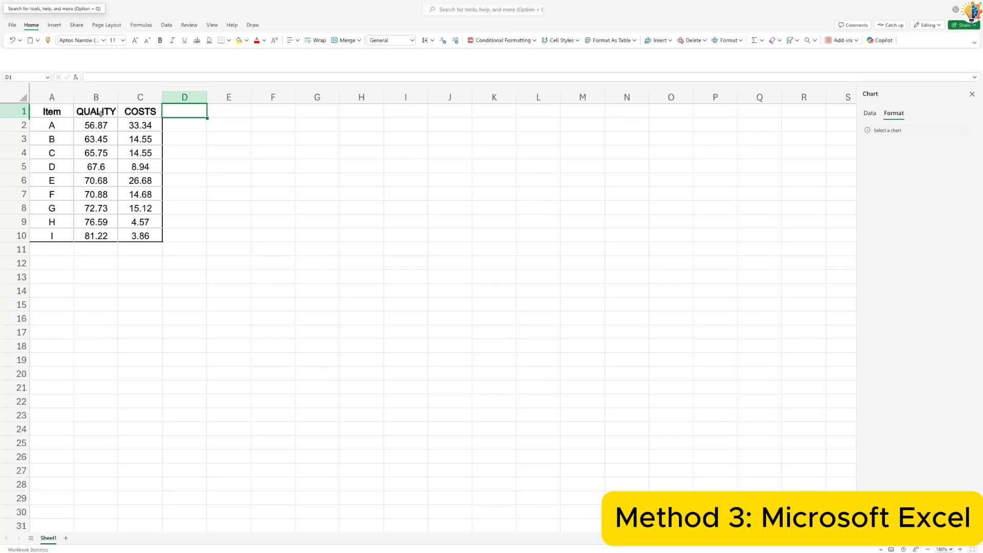
In Excel Online, insert a markers-only scatter chart from the QUALITY and COSTS data in B1:C10 and move it closer to the table.
{"action": "left_click_drag", "start_coordinate": [101, 114], "coordinate": [148, 232]}
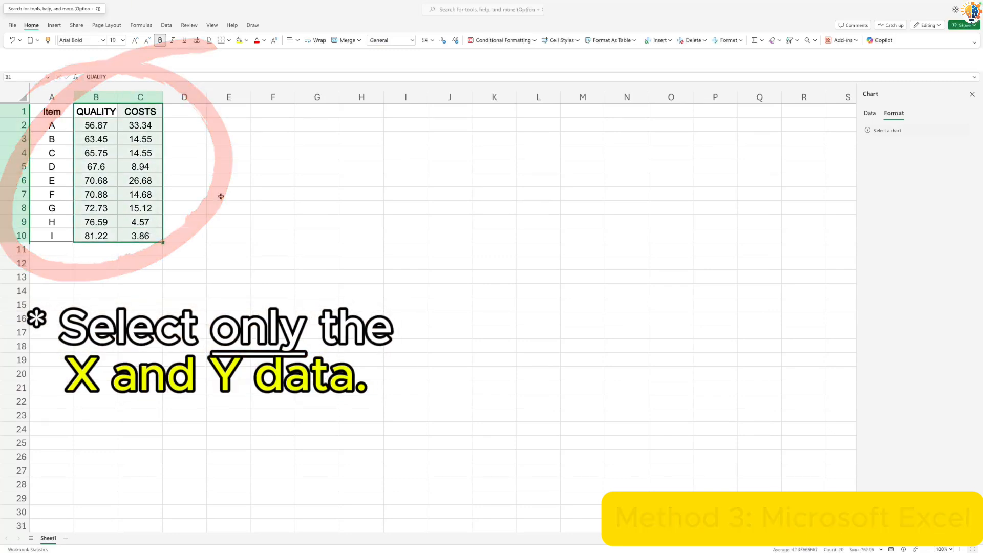
{"action": "left_click", "coordinate": [55, 25]}
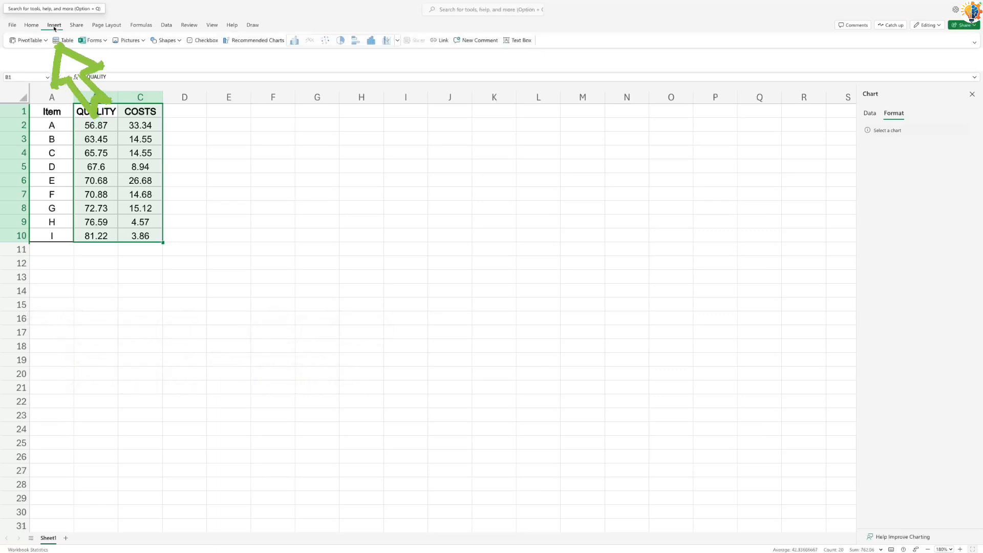
{"action": "left_click", "coordinate": [398, 39]}
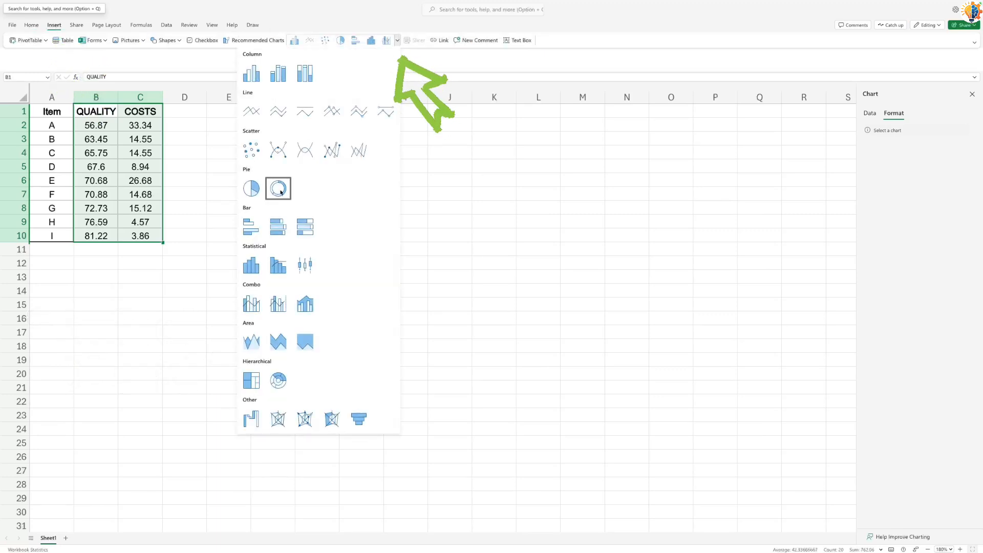
{"action": "left_click", "coordinate": [253, 152]}
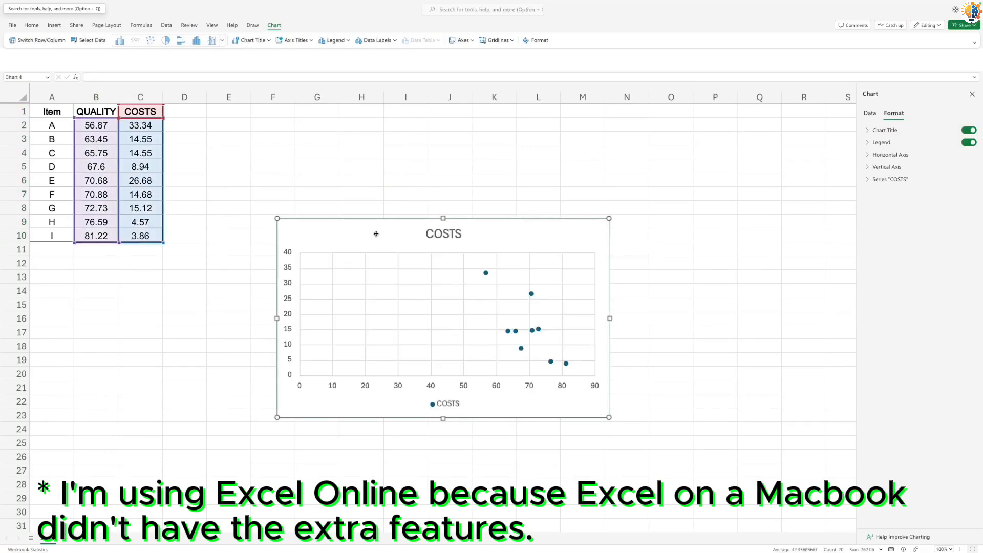
{"action": "left_click_drag", "start_coordinate": [375, 232], "coordinate": [281, 198]}
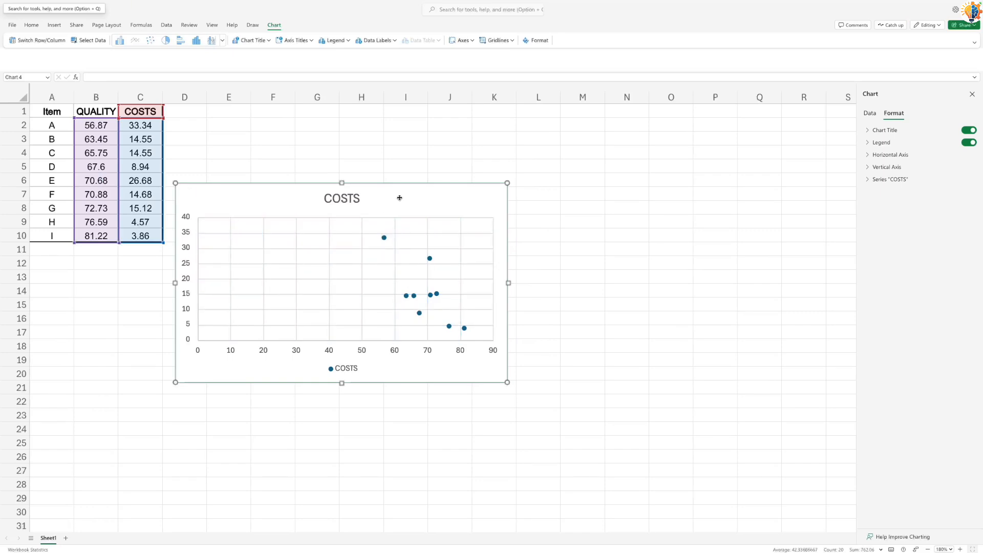
{"action": "left_click_drag", "start_coordinate": [397, 197], "coordinate": [396, 195]}
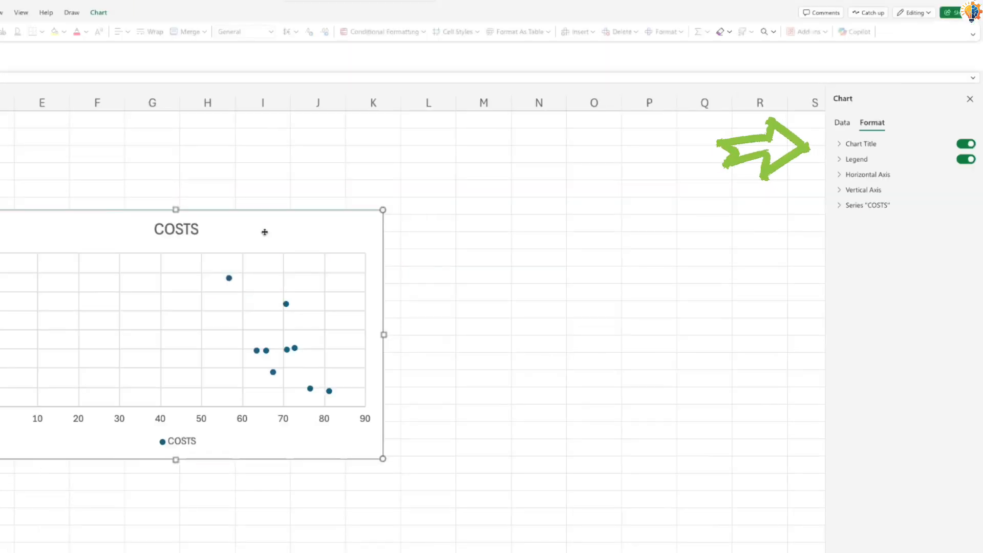
Change the chart title to "COSTS vs QUALITY" and turn off the legend.
{"action": "left_click", "coordinate": [842, 122]}
{"action": "left_click", "coordinate": [870, 125]}
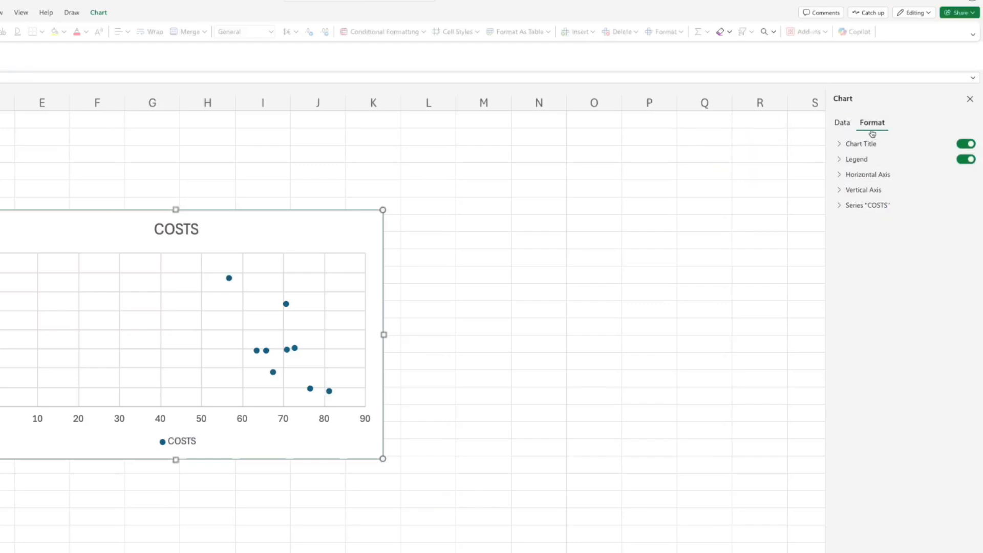
{"action": "left_click", "coordinate": [853, 147]}
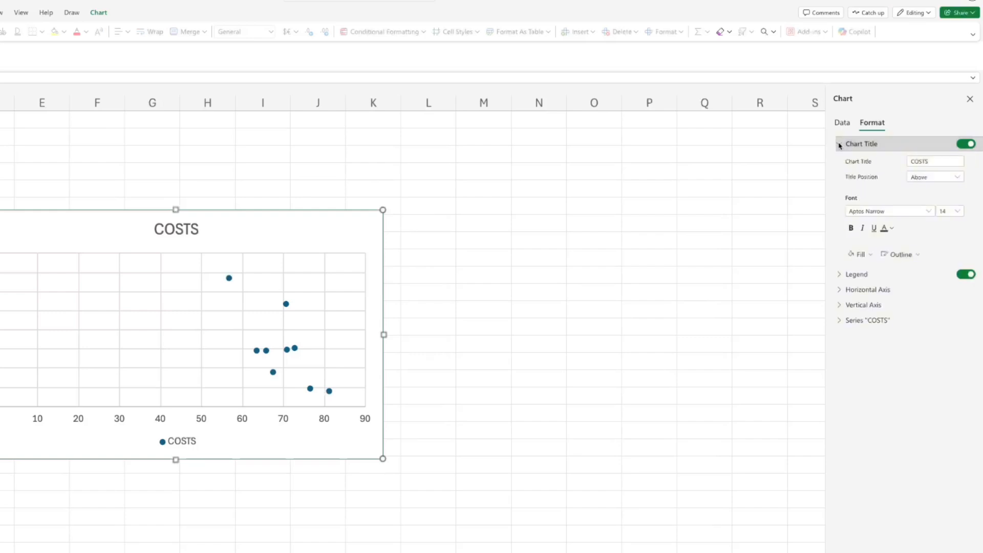
{"action": "left_click", "coordinate": [933, 161]}
{"action": "left_click_drag", "start_coordinate": [932, 162], "coordinate": [885, 166]}
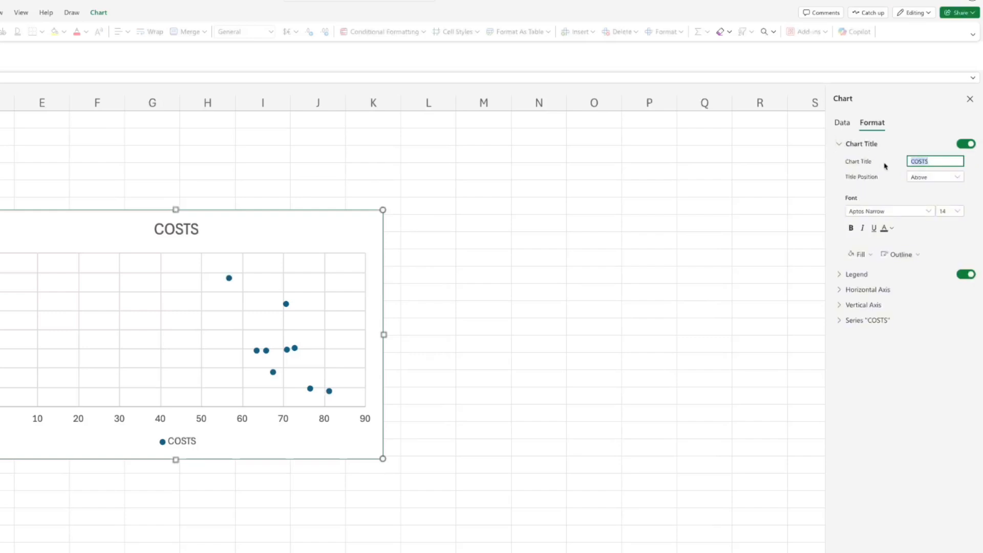
{"action": "type", "text": "COSRTS"}
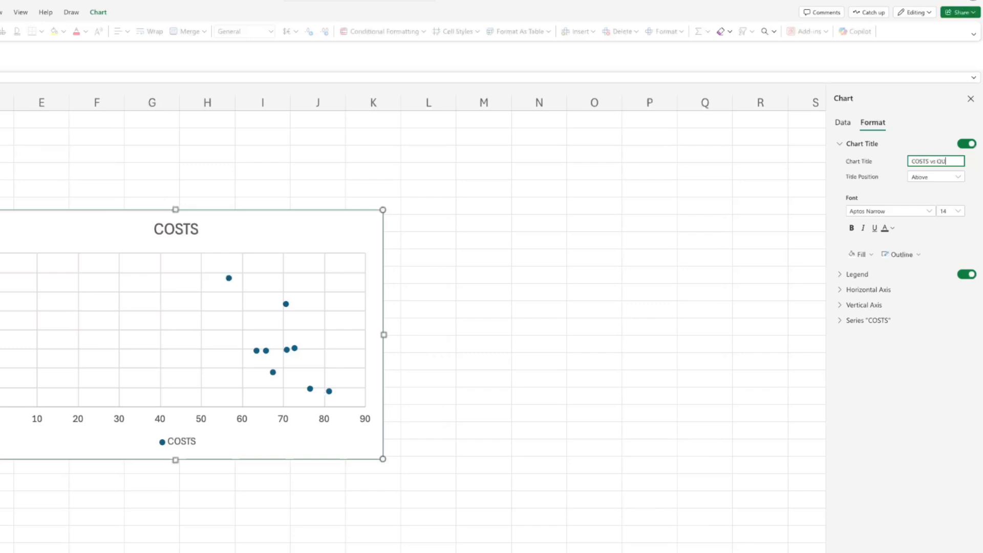
{"action": "type", "text": "ITY"}
{"action": "left_click", "coordinate": [840, 144]}
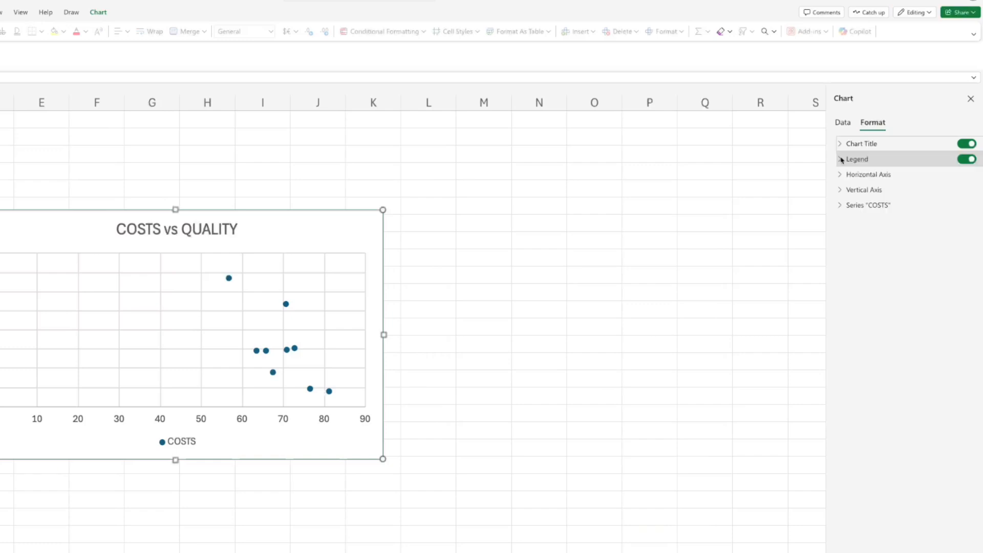
{"action": "left_click", "coordinate": [842, 160]}
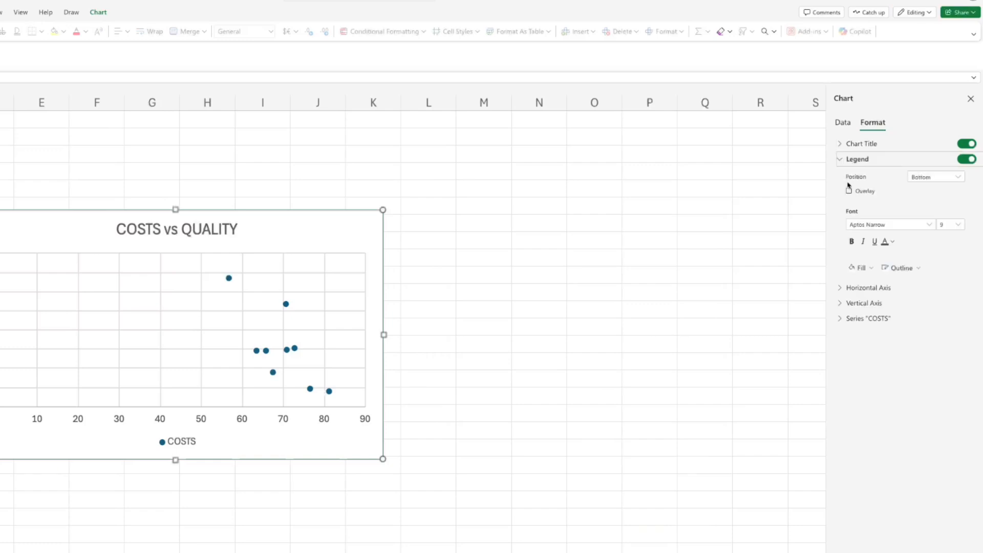
{"action": "left_click", "coordinate": [969, 159]}
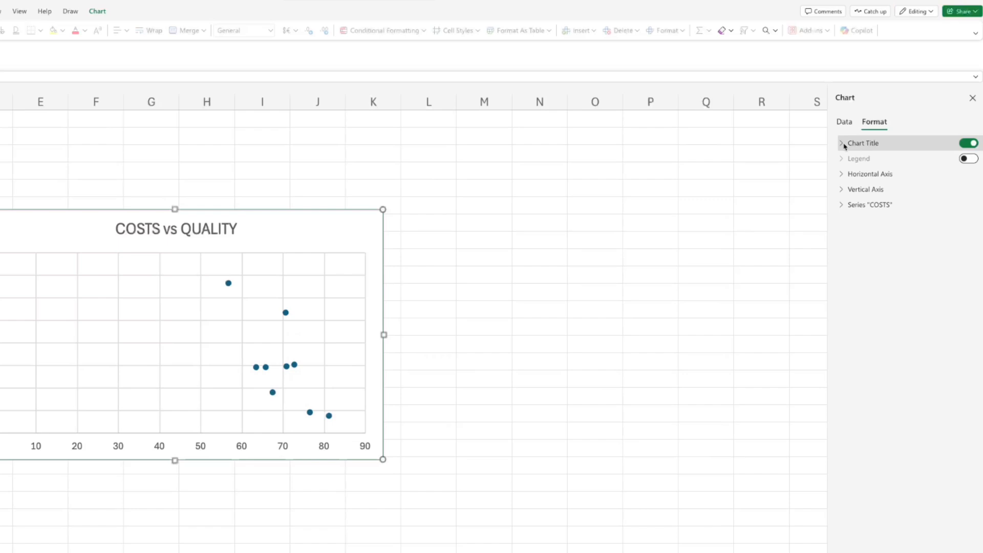
Set the horizontal axis minimum bound to 50.
{"action": "left_click", "coordinate": [842, 174]}
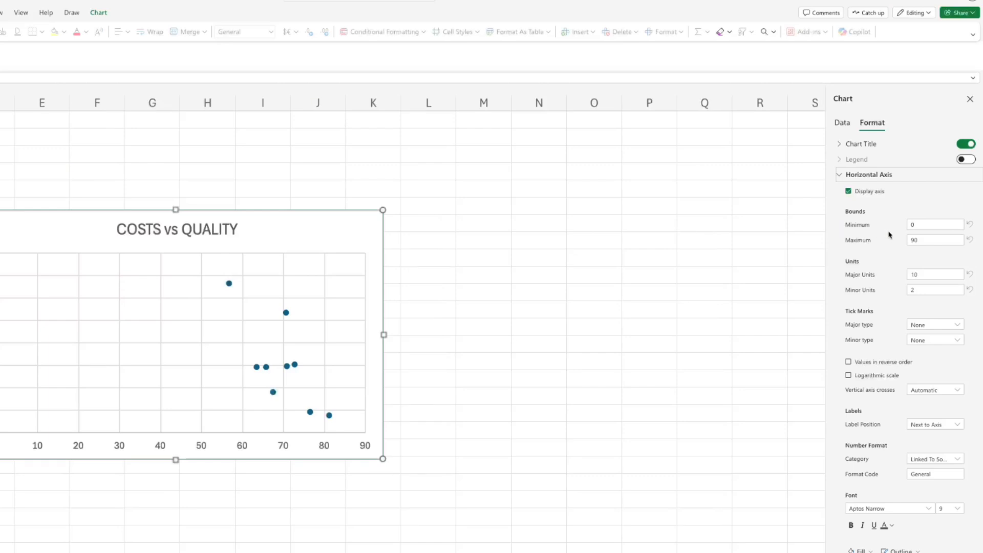
{"action": "left_click", "coordinate": [924, 224]}
{"action": "left_click_drag", "start_coordinate": [920, 223], "coordinate": [900, 227]}
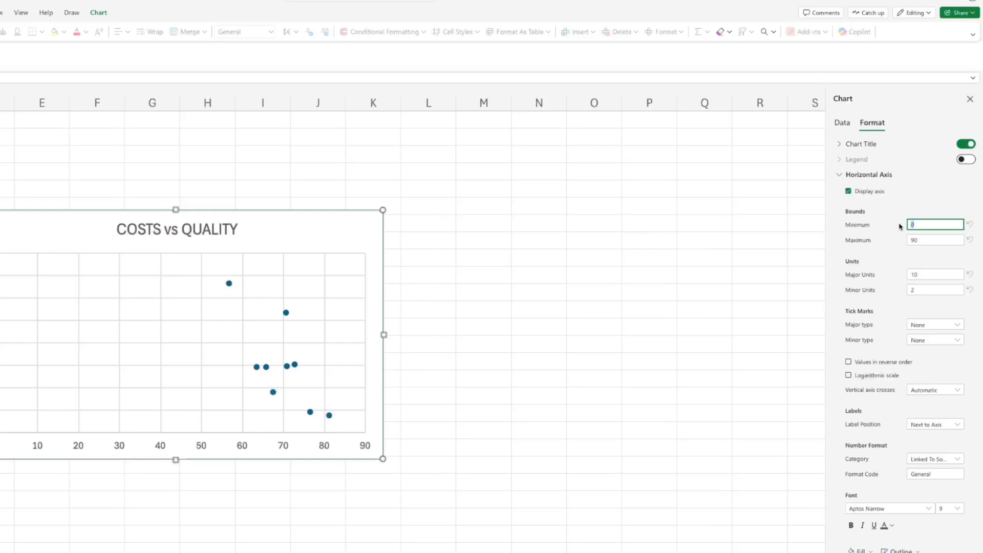
{"action": "type", "text": "50"}
{"action": "key", "text": "Return"}
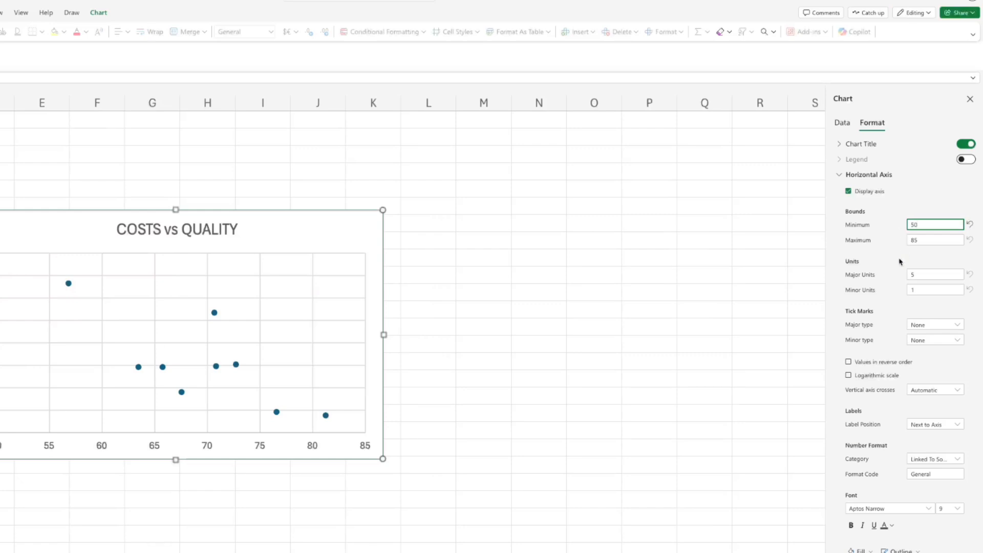
Enable the horizontal axis title and set it to QUALITY.
{"action": "scroll", "coordinate": [902, 338], "scroll_direction": "down", "scroll_amount": 1}
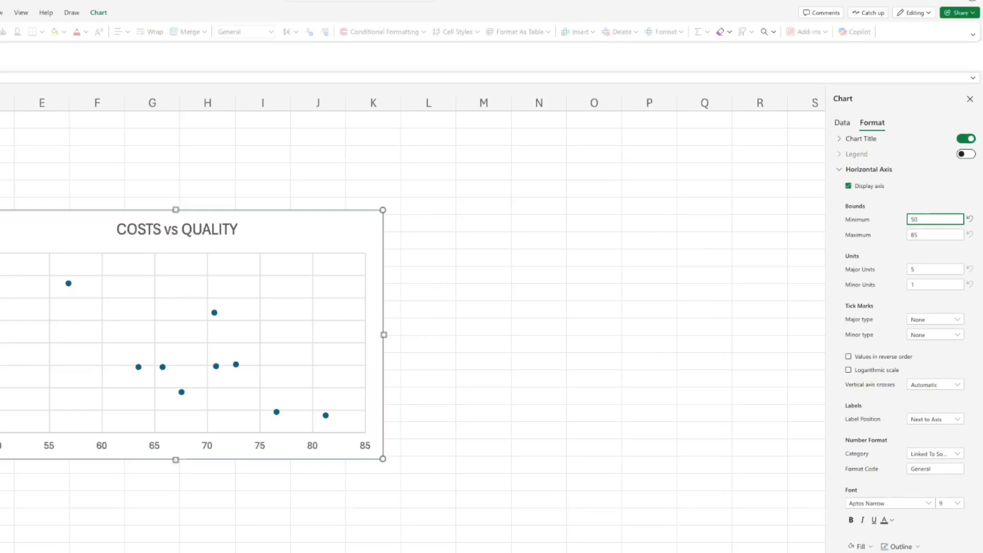
{"action": "left_click", "coordinate": [966, 552]}
{"action": "scroll", "coordinate": [914, 541], "scroll_direction": "down", "scroll_amount": 3}
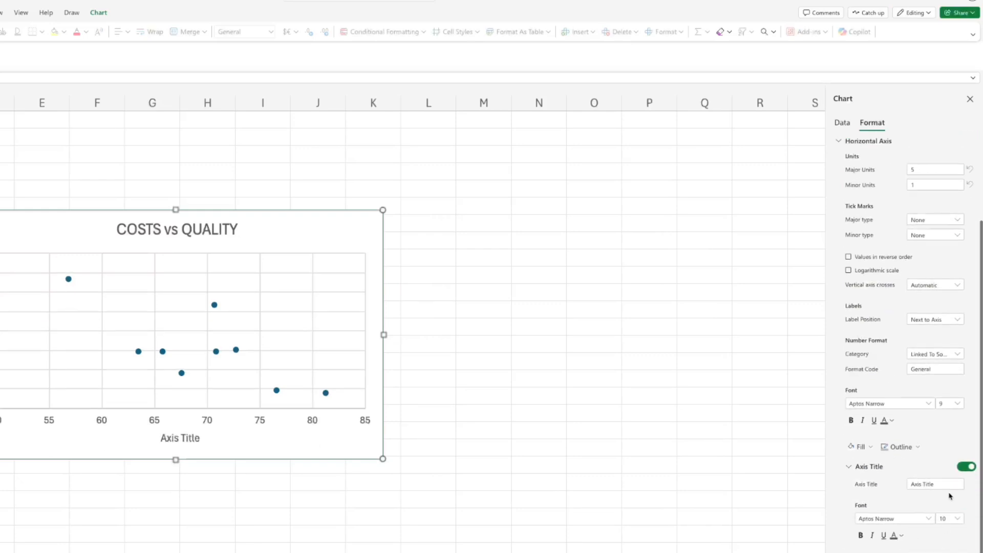
{"action": "left_click_drag", "start_coordinate": [935, 484], "coordinate": [896, 489]}
{"action": "type", "text": "Q"}
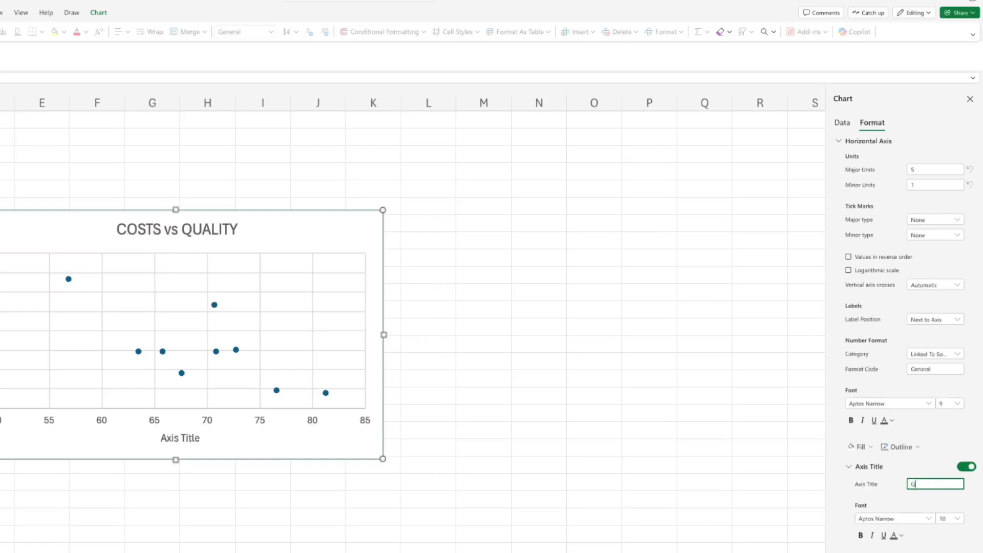
{"action": "type", "text": "UALITY"}
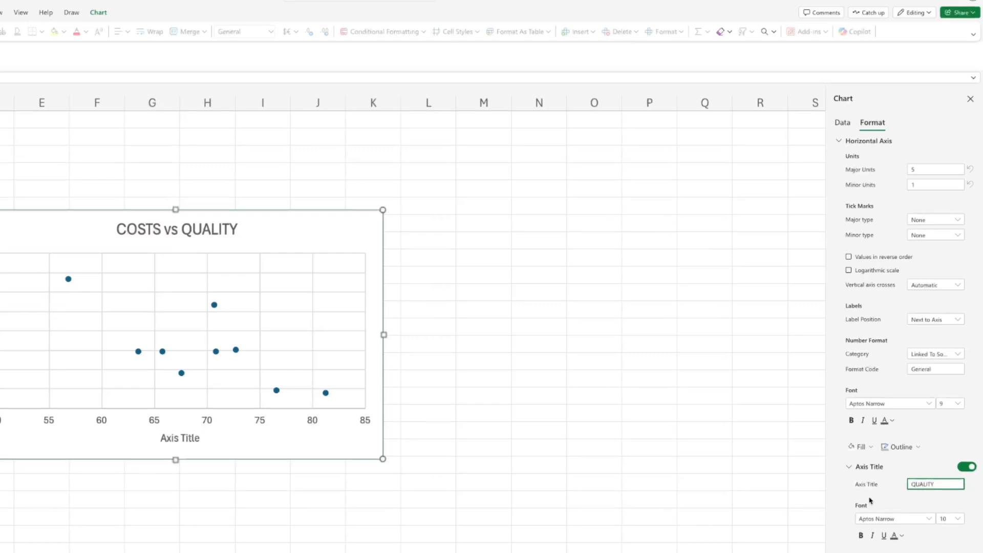
{"action": "left_click", "coordinate": [851, 467]}
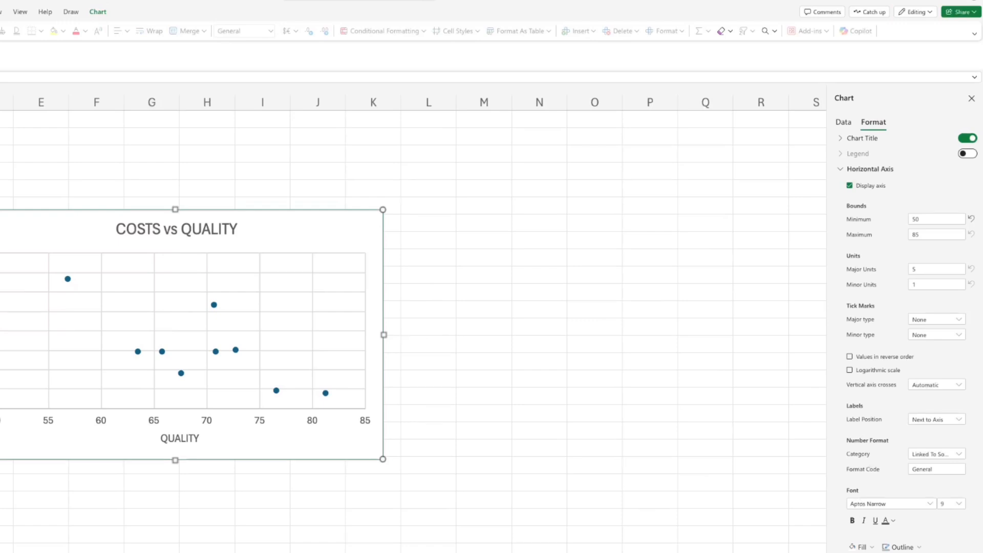
Enable the vertical axis title and set it to COSTS.
{"action": "scroll", "coordinate": [925, 281], "scroll_direction": "down", "scroll_amount": 10}
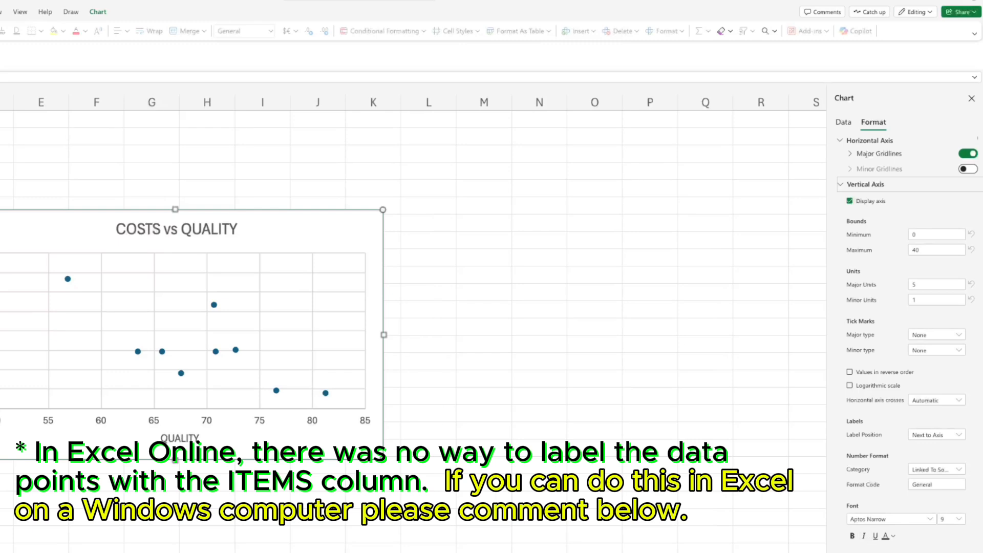
{"action": "scroll", "coordinate": [900, 545], "scroll_direction": "down", "scroll_amount": 2}
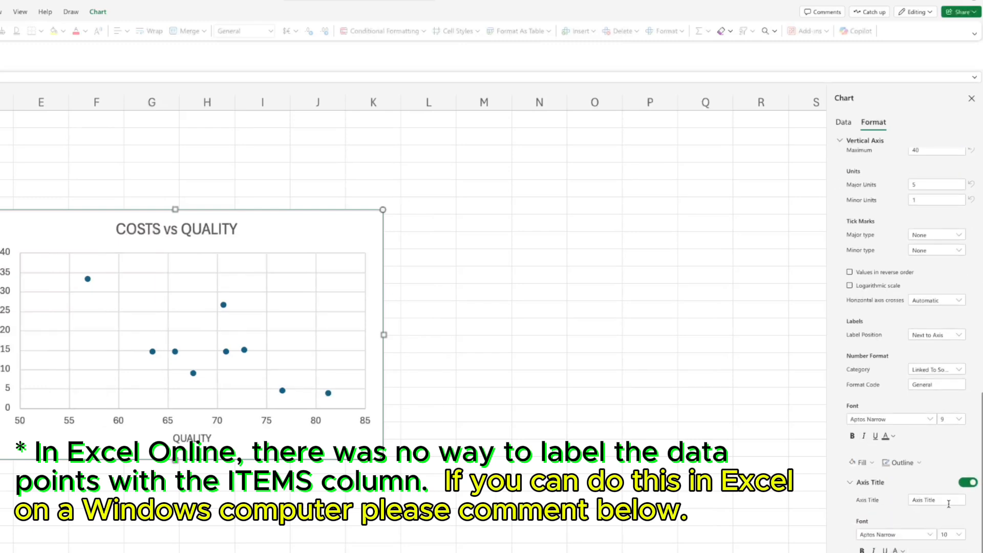
{"action": "left_click_drag", "start_coordinate": [948, 501], "coordinate": [895, 503]}
{"action": "type", "text": "COSTS"}
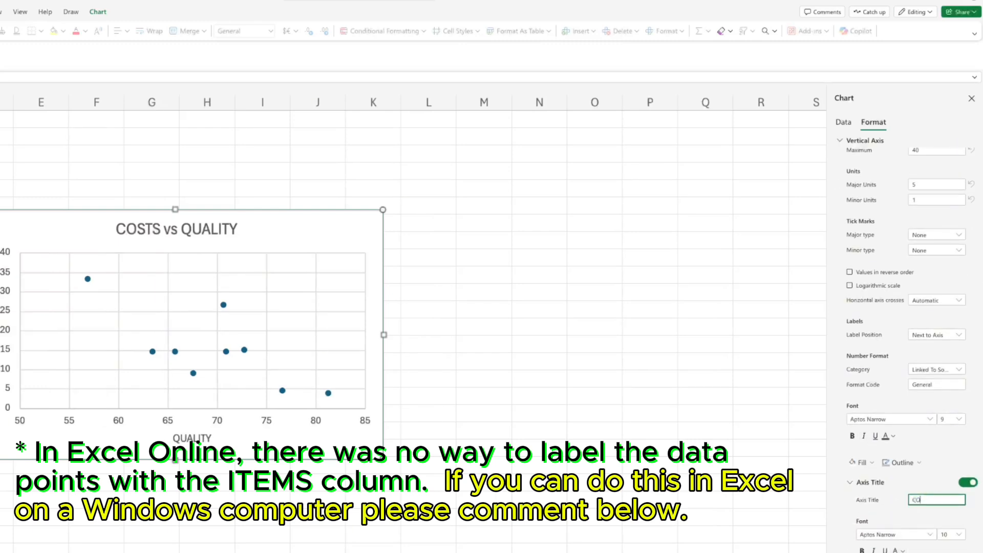